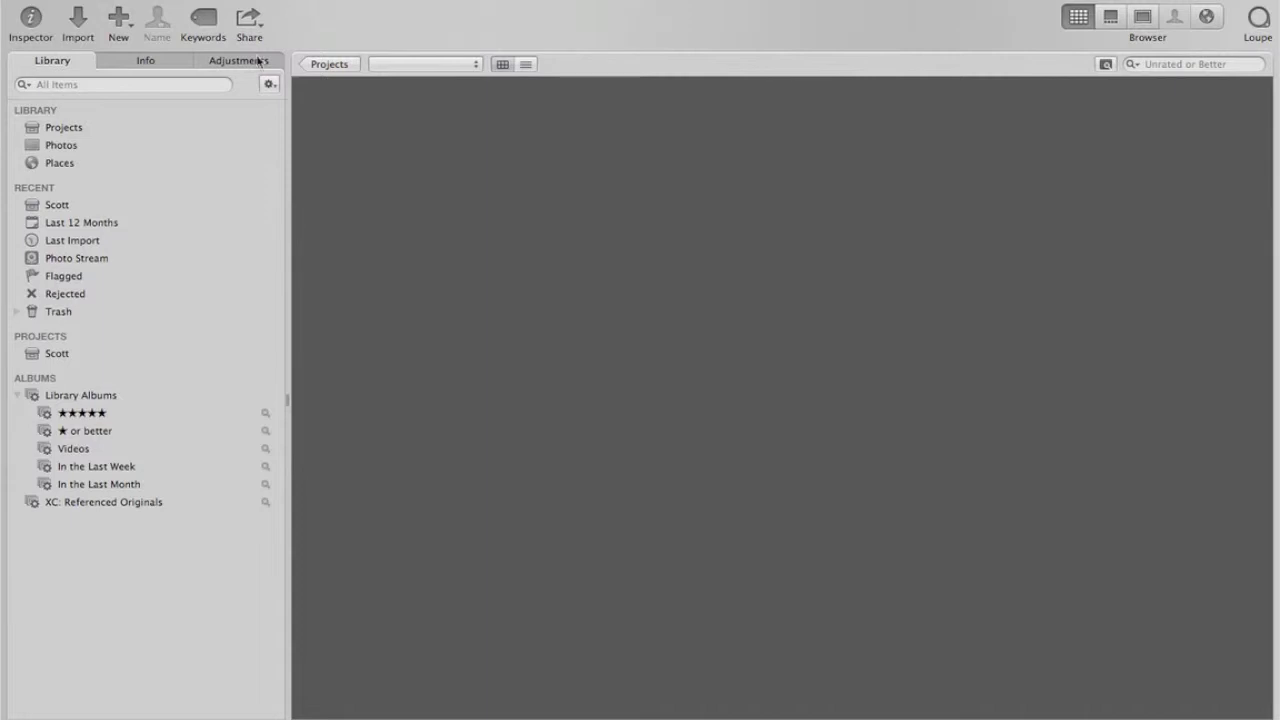
Review the Basic Import Info metadata preset's contact, content, image, status and label fields in the preset manager.
click(174, 64)
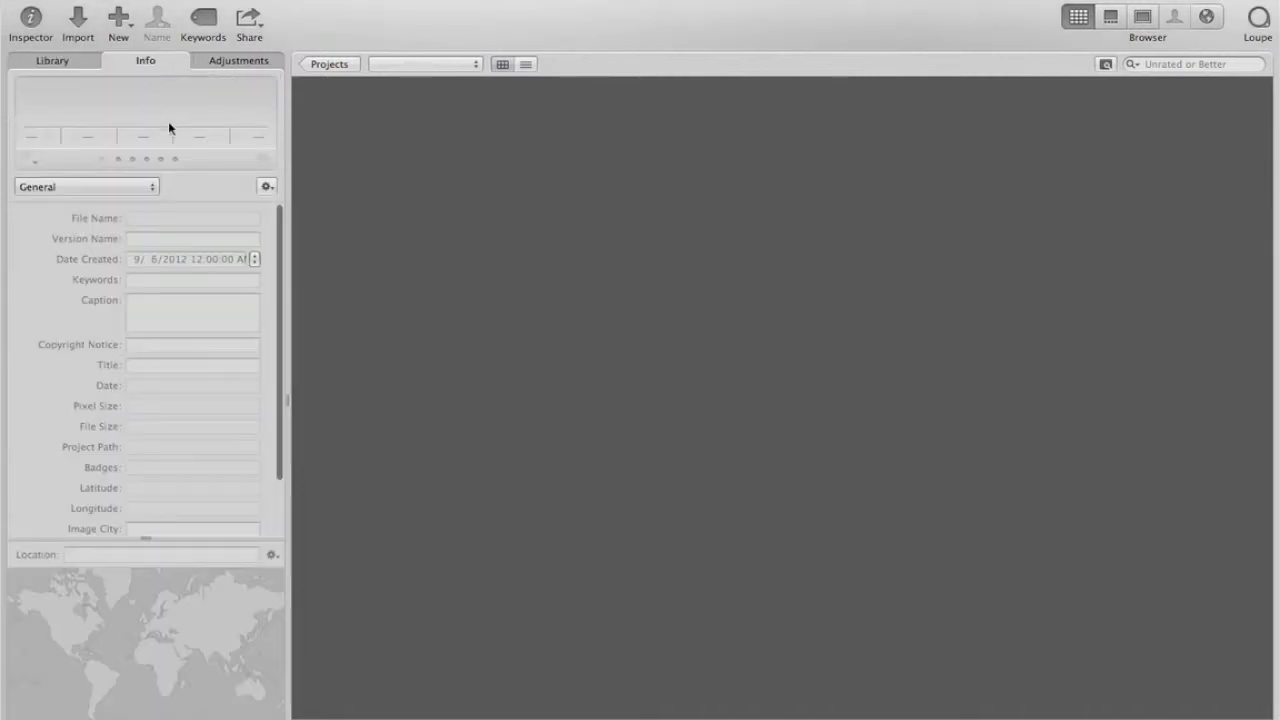
click(265, 190)
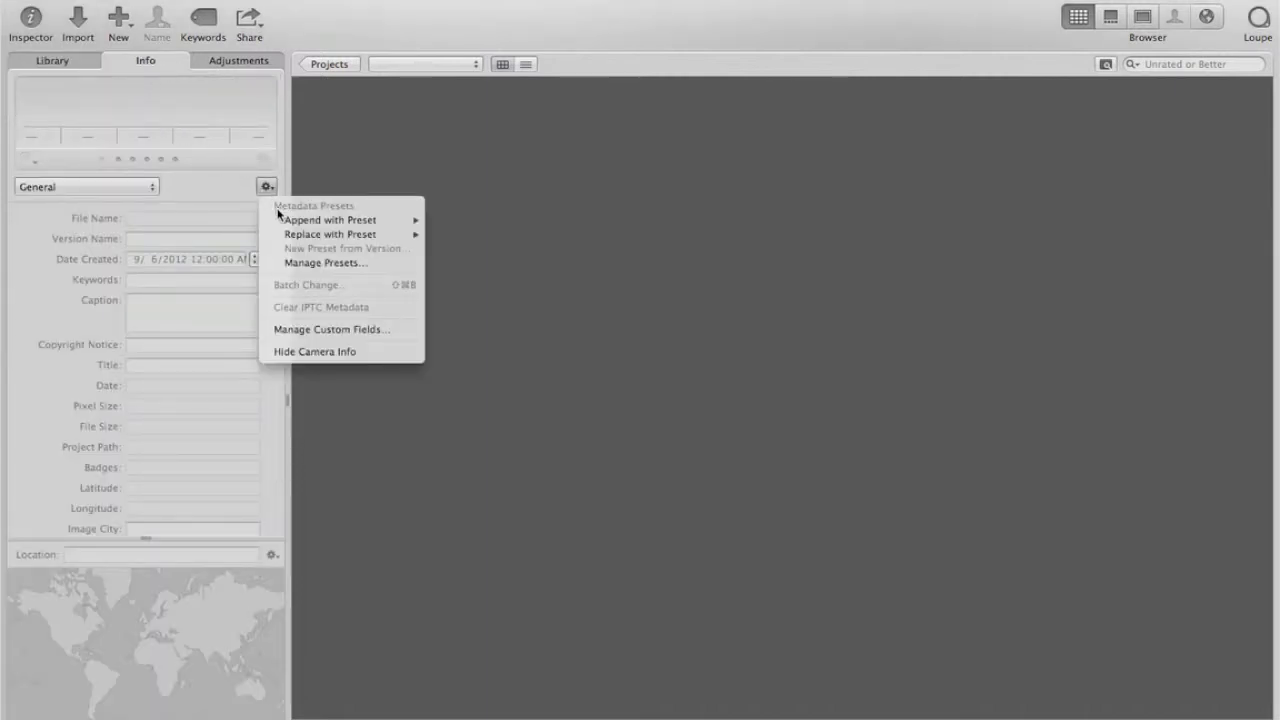
click(296, 263)
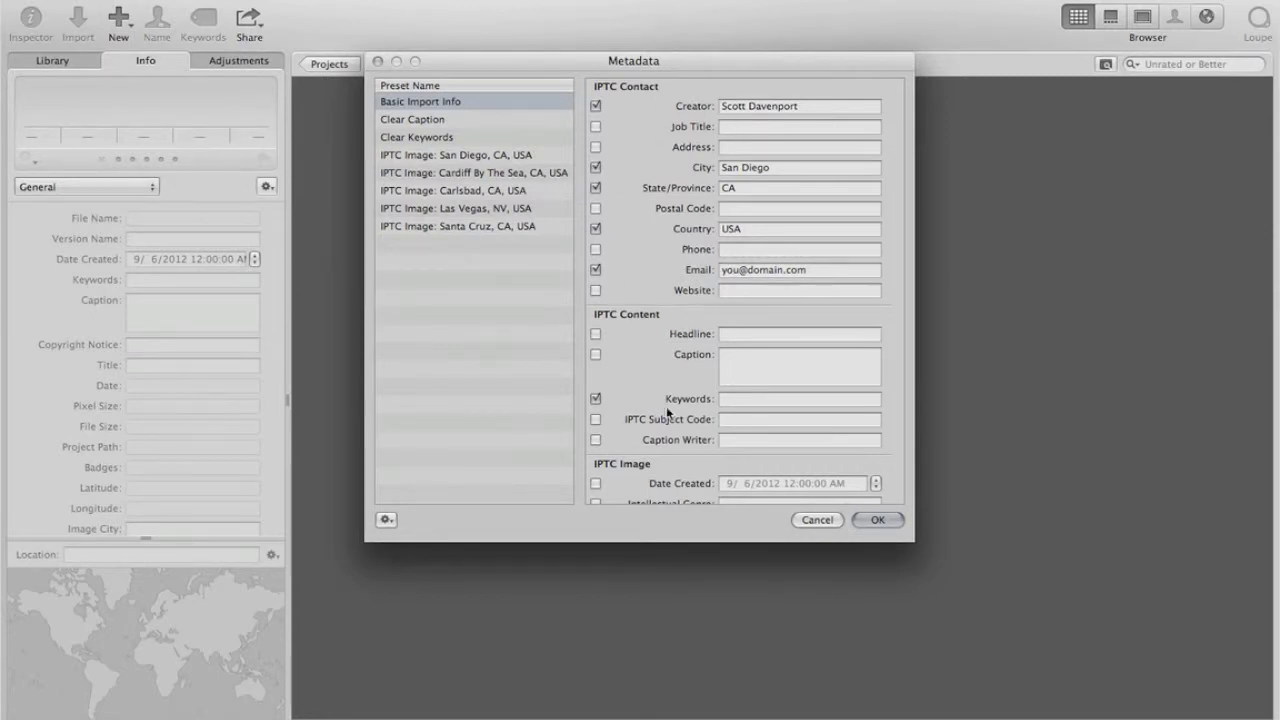
scroll(679, 398, down, 10)
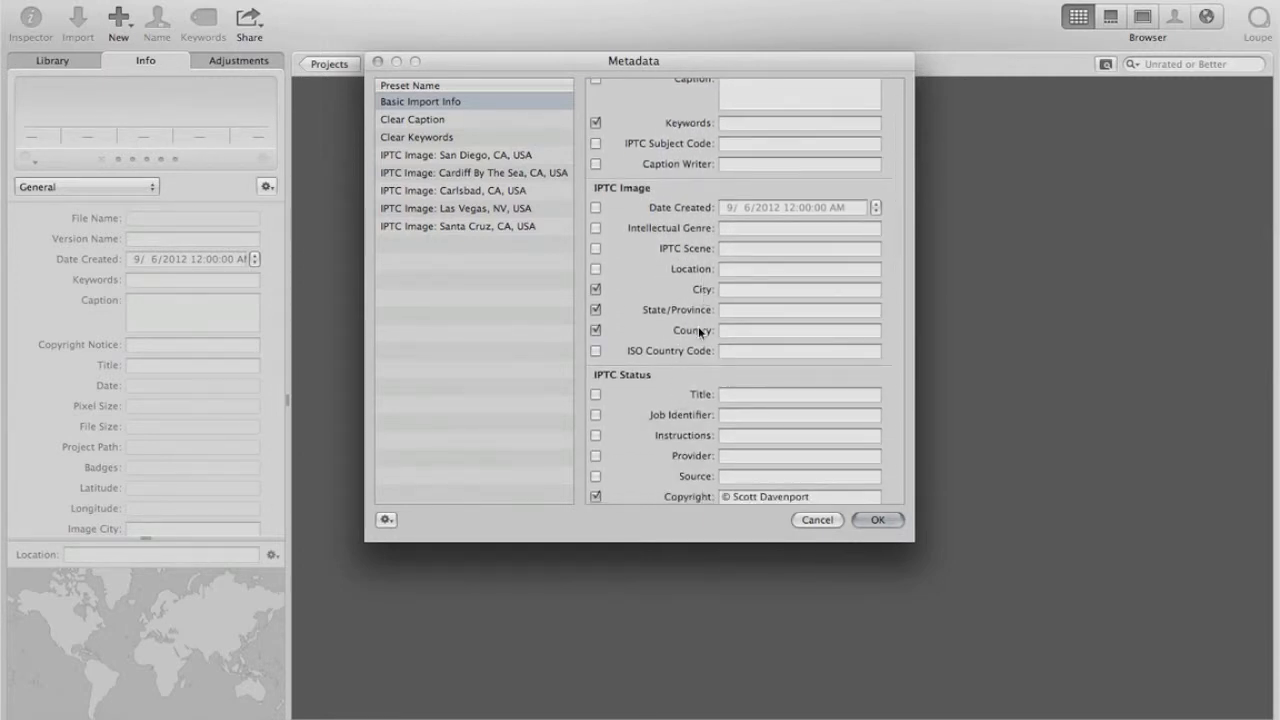
scroll(698, 326, down, 5)
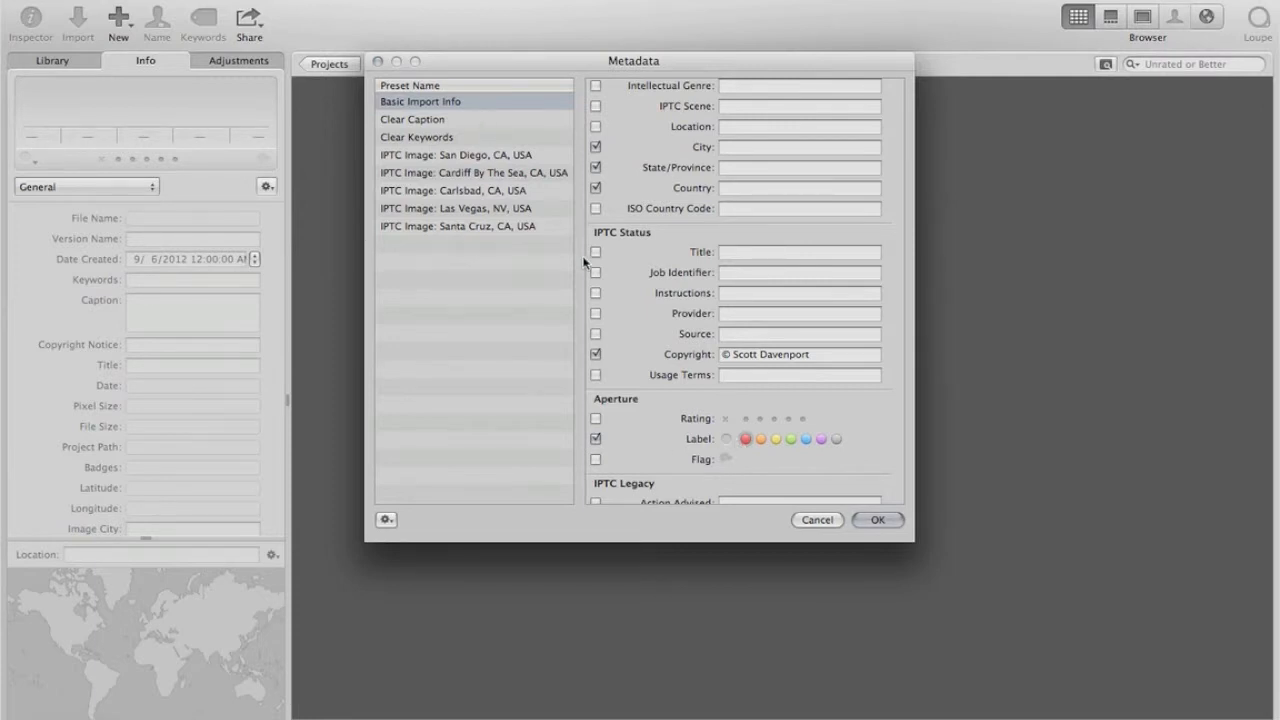
scroll(640, 351, down, 5)
scroll(640, 351, up, 10)
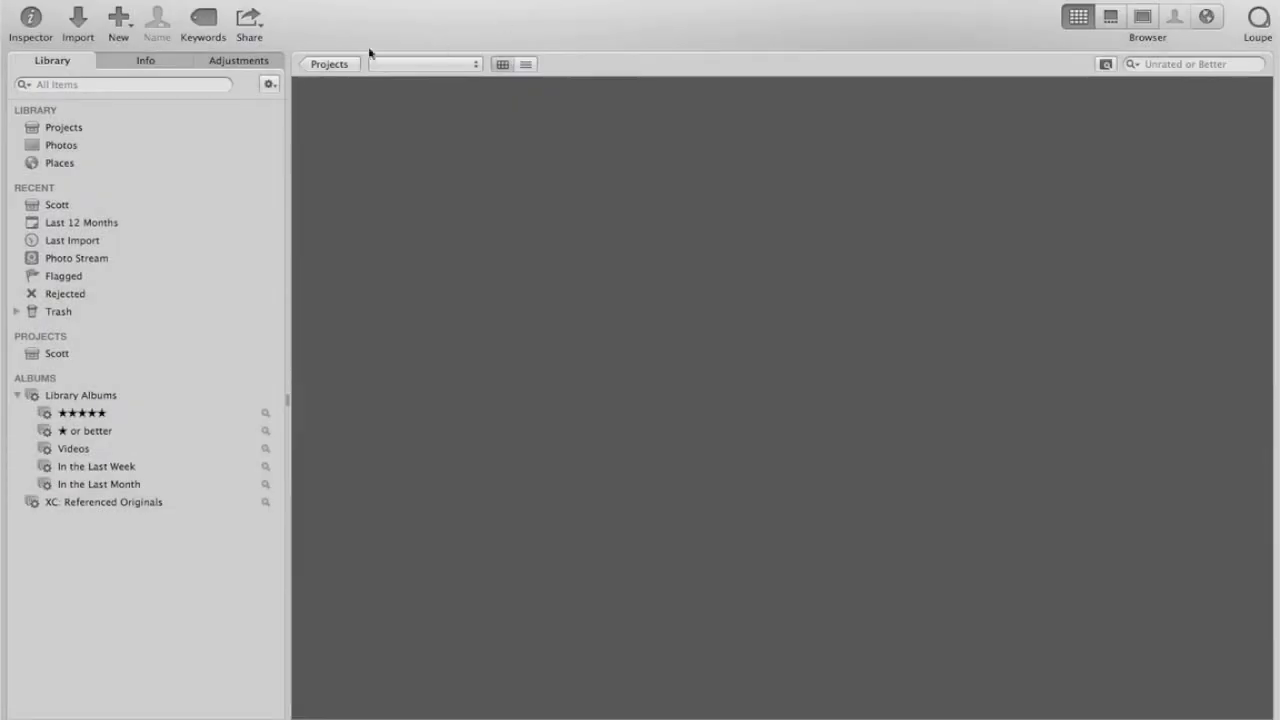
Start importing the photos from the Davenport, CA folder with the Basic Import Info metadata preset and check the displayed import settings.
click(80, 18)
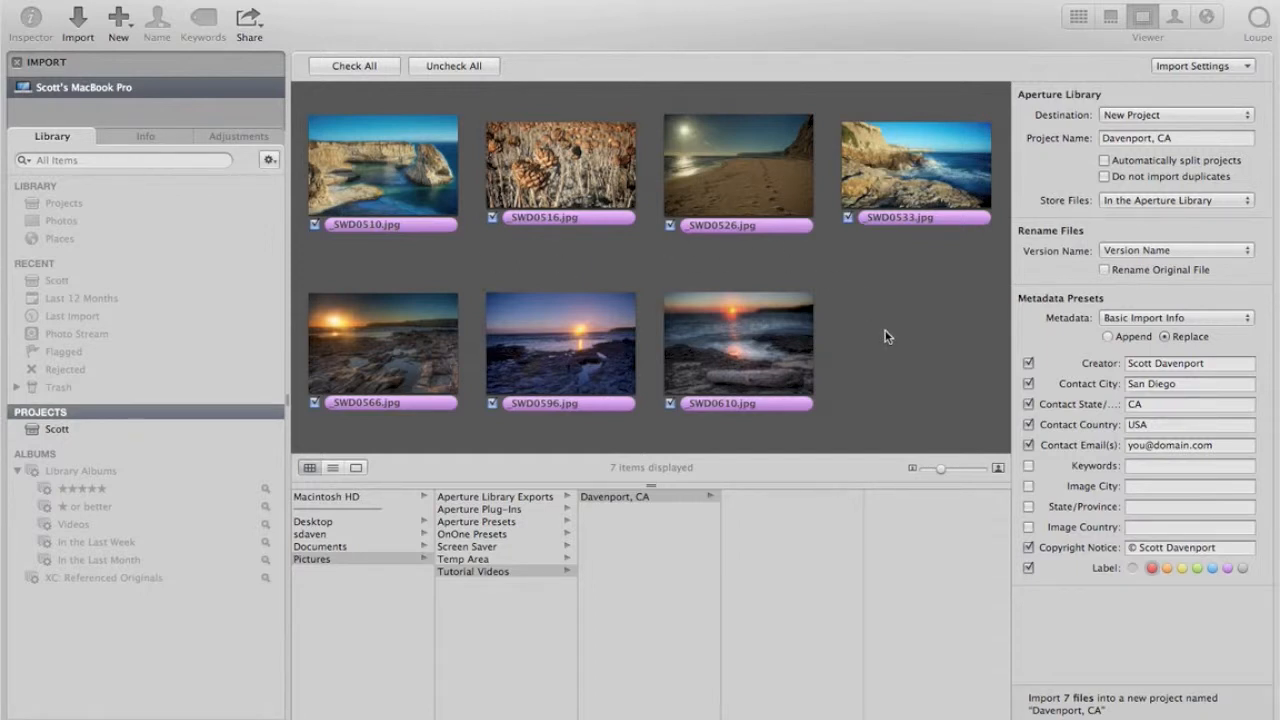
click(1136, 317)
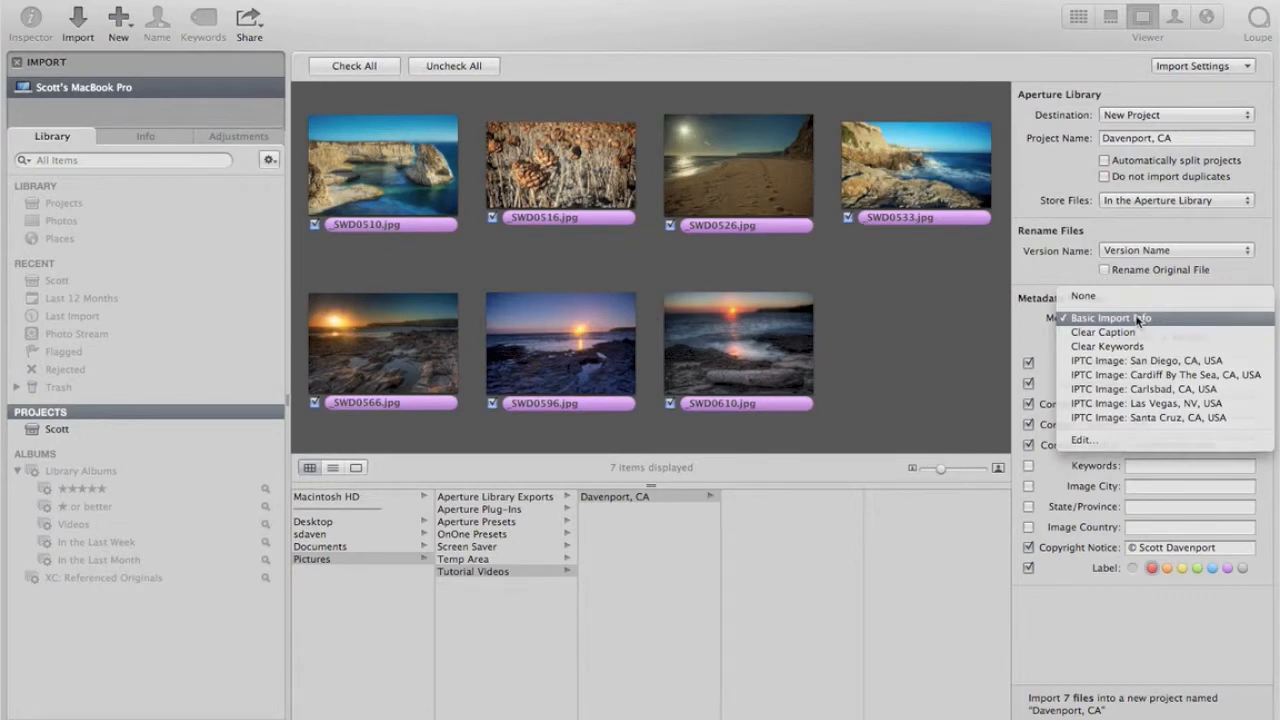
click(1137, 318)
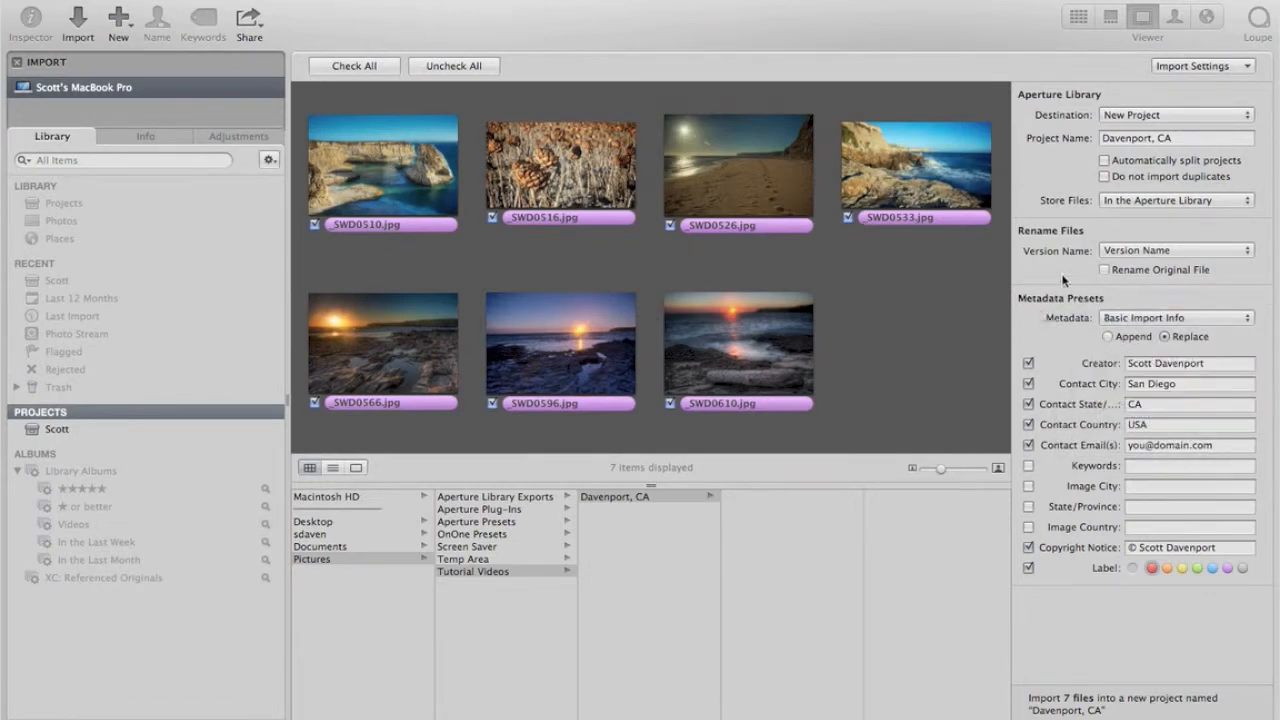
click(1203, 64)
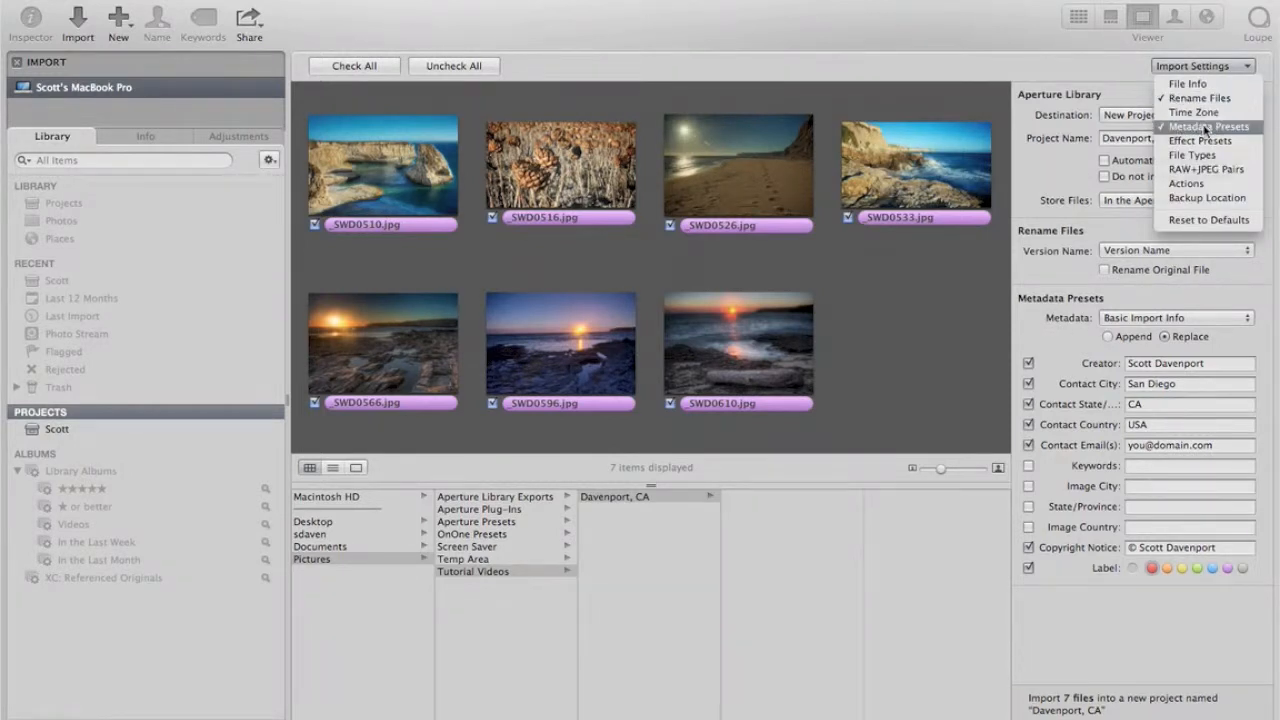
click(1058, 327)
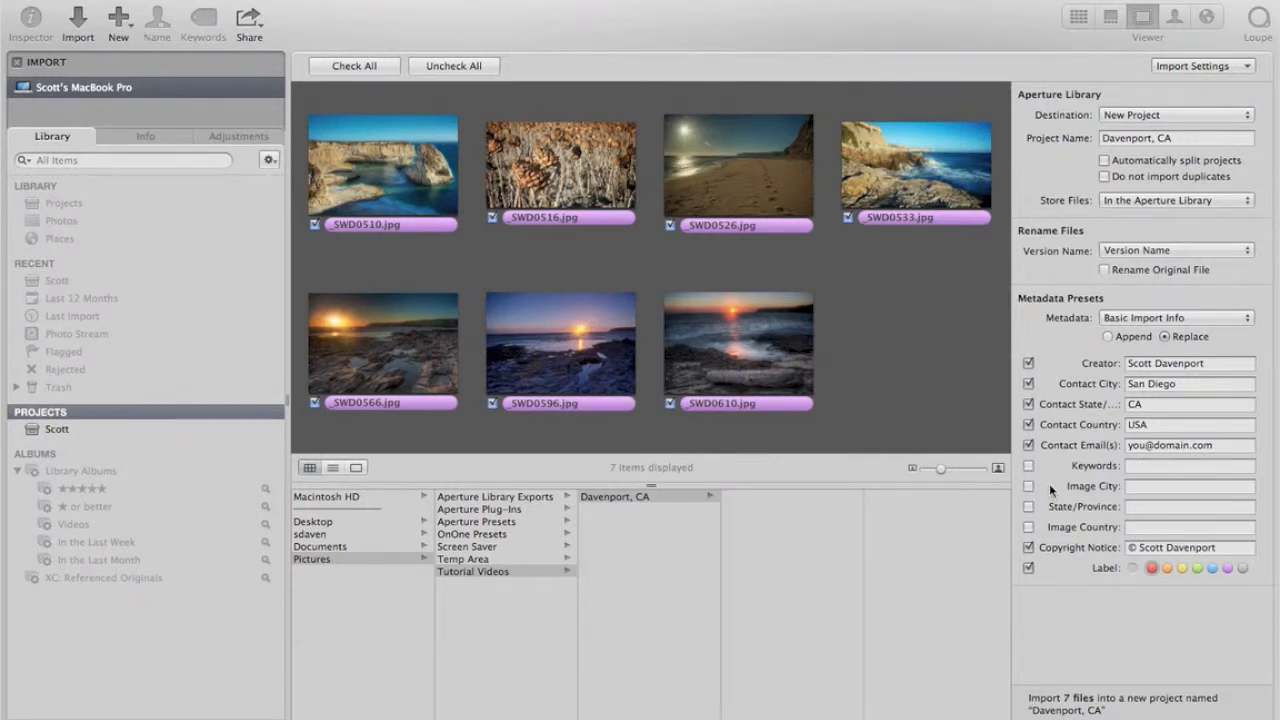
Enable the Keywords field, set the image city to Davenport, state to California and country to USA, and import the photos.
click(1029, 466)
click(1147, 485)
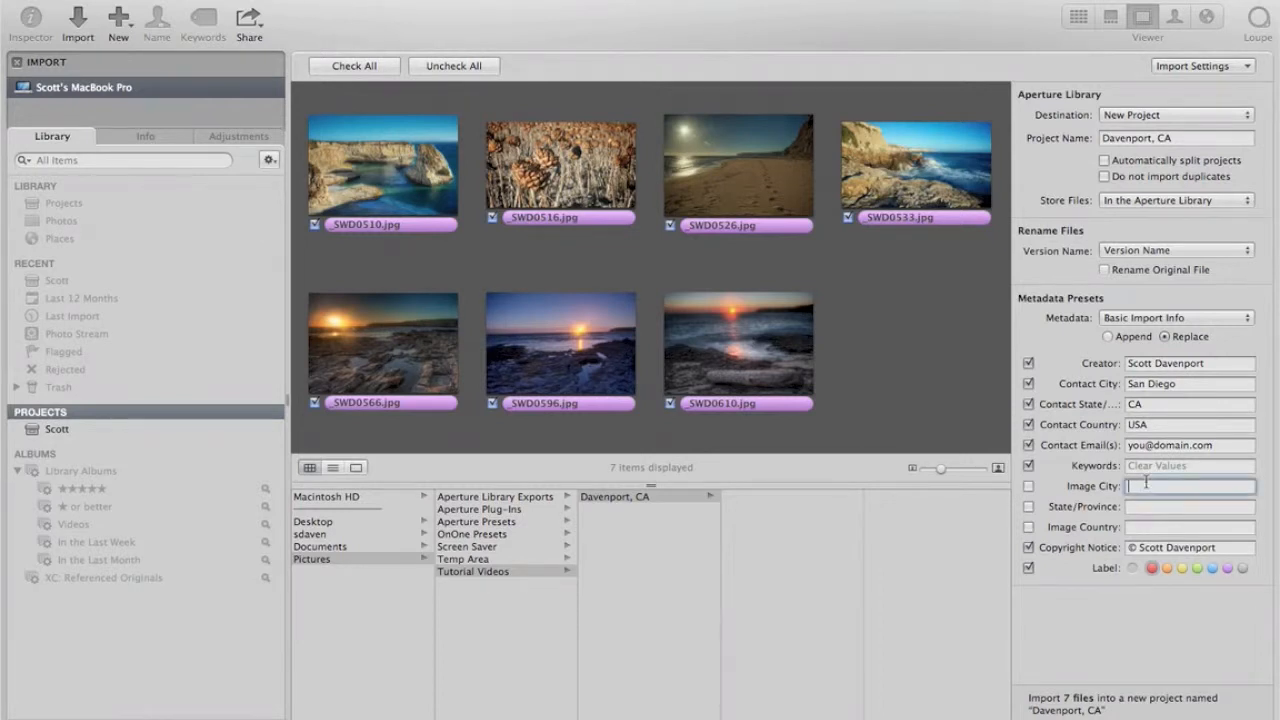
text(Davenport)
key(Tab)
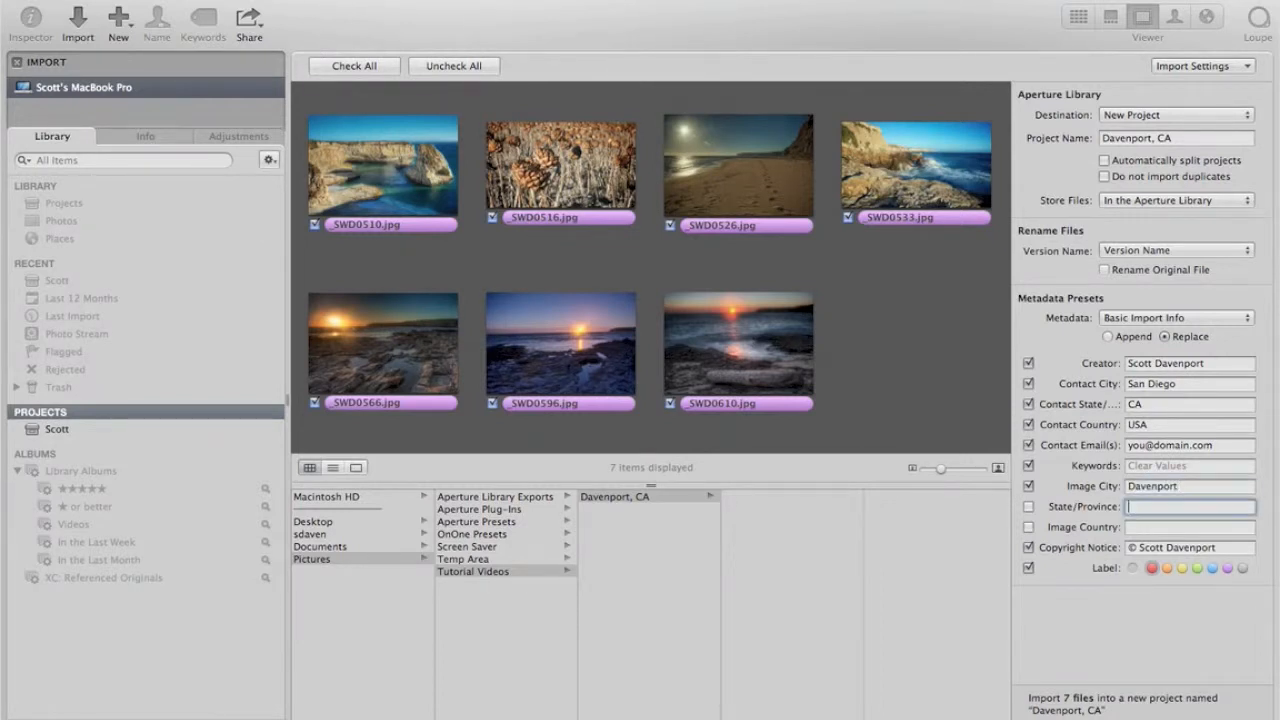
text(California)
key(Tab)
text(USA)
key(Tab)
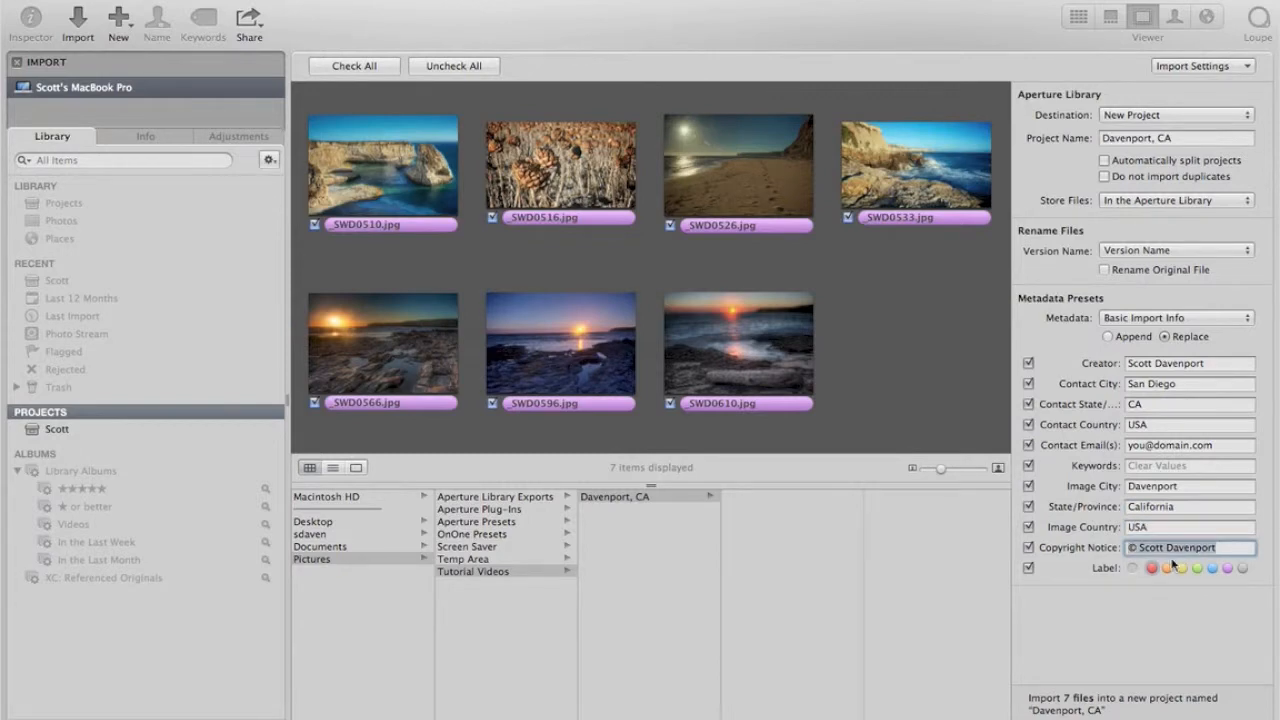
key(Return)
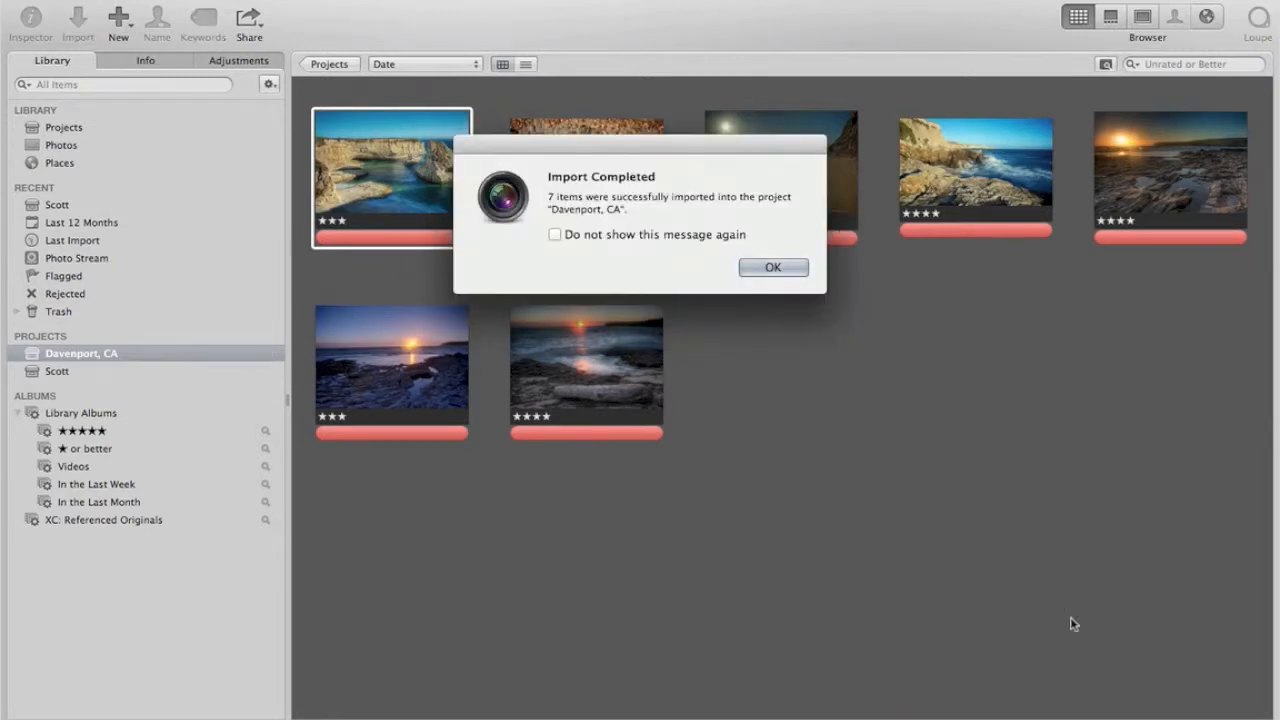
click(799, 270)
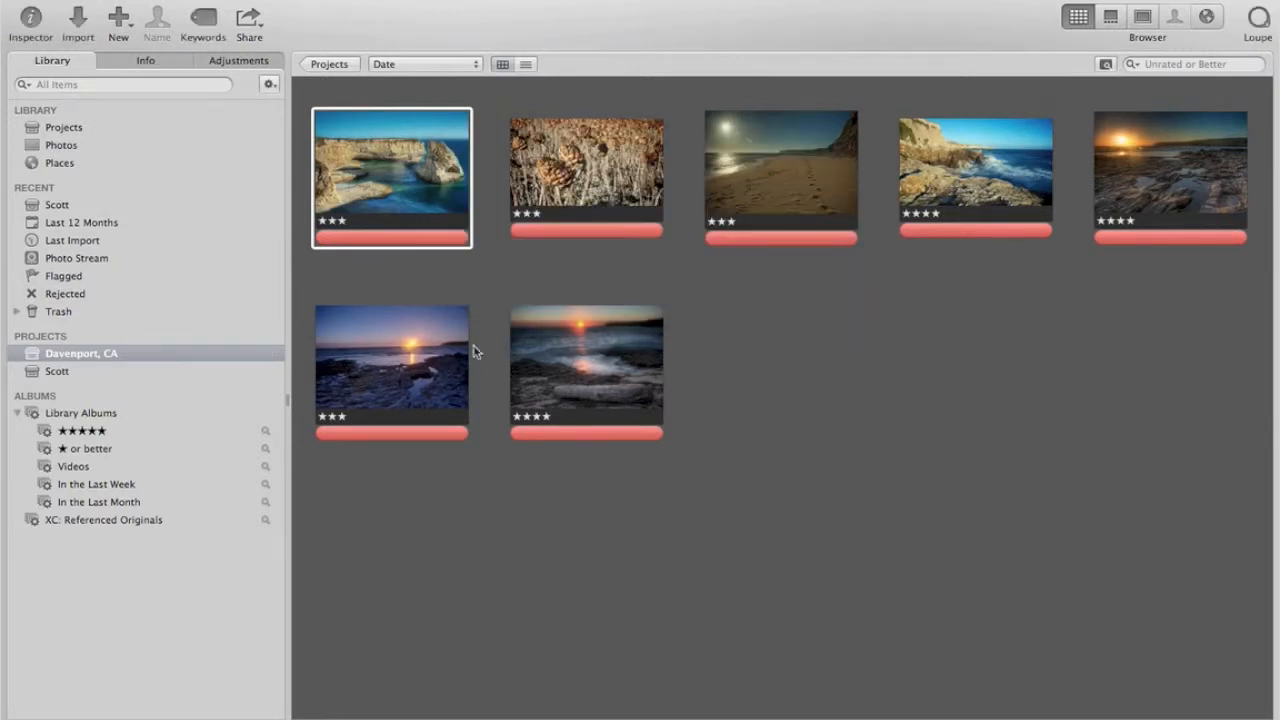
Examine the imported photos' metadata, including copyright, image city, state, country and contact fields.
click(402, 360)
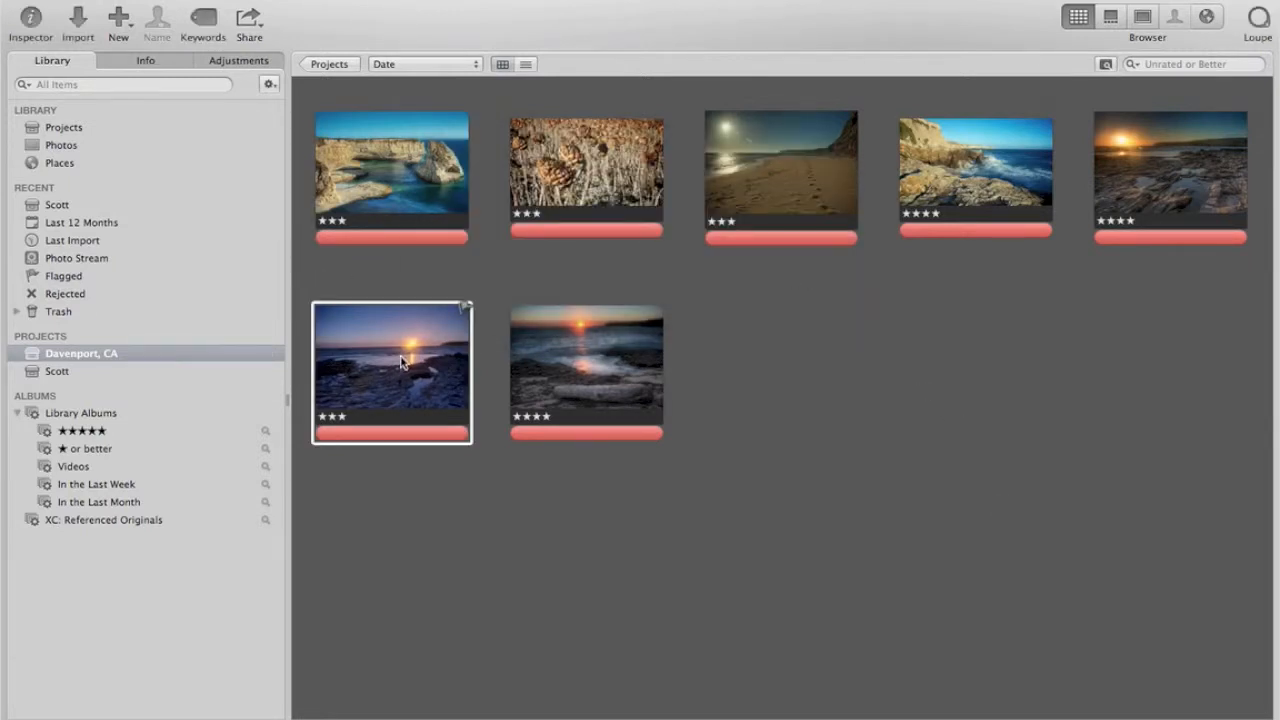
click(136, 58)
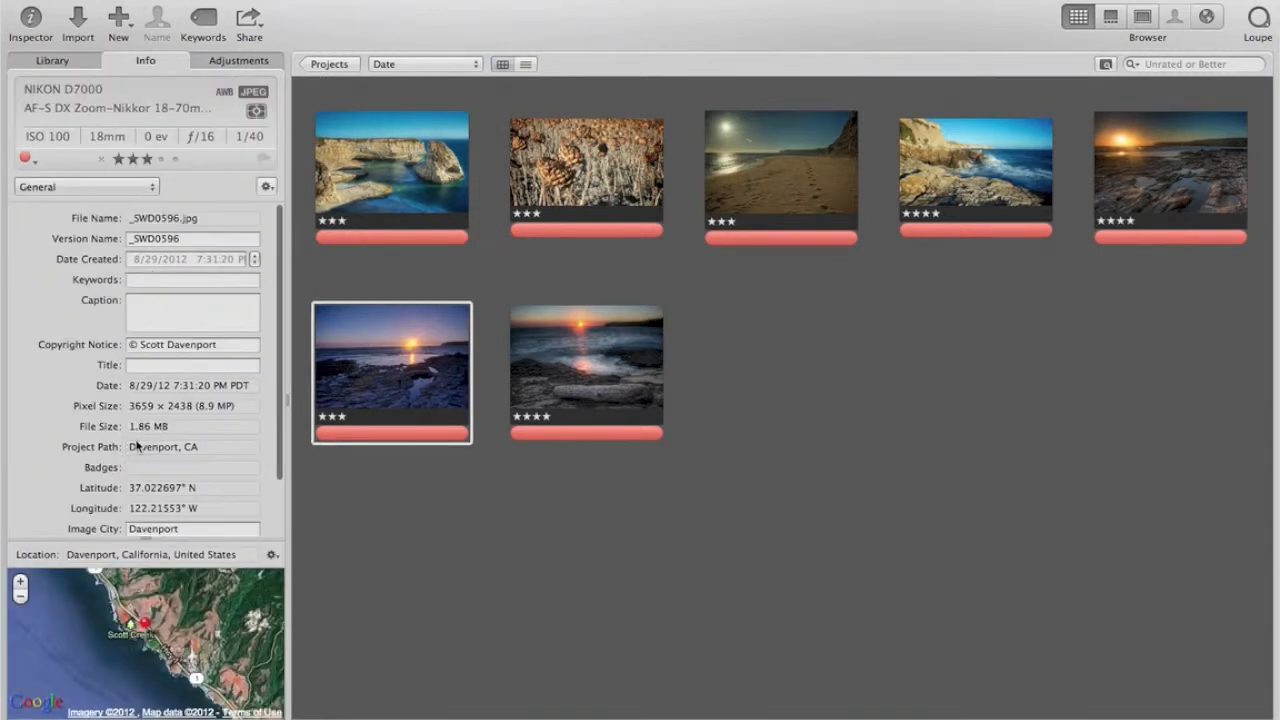
scroll(137, 446, down, 5)
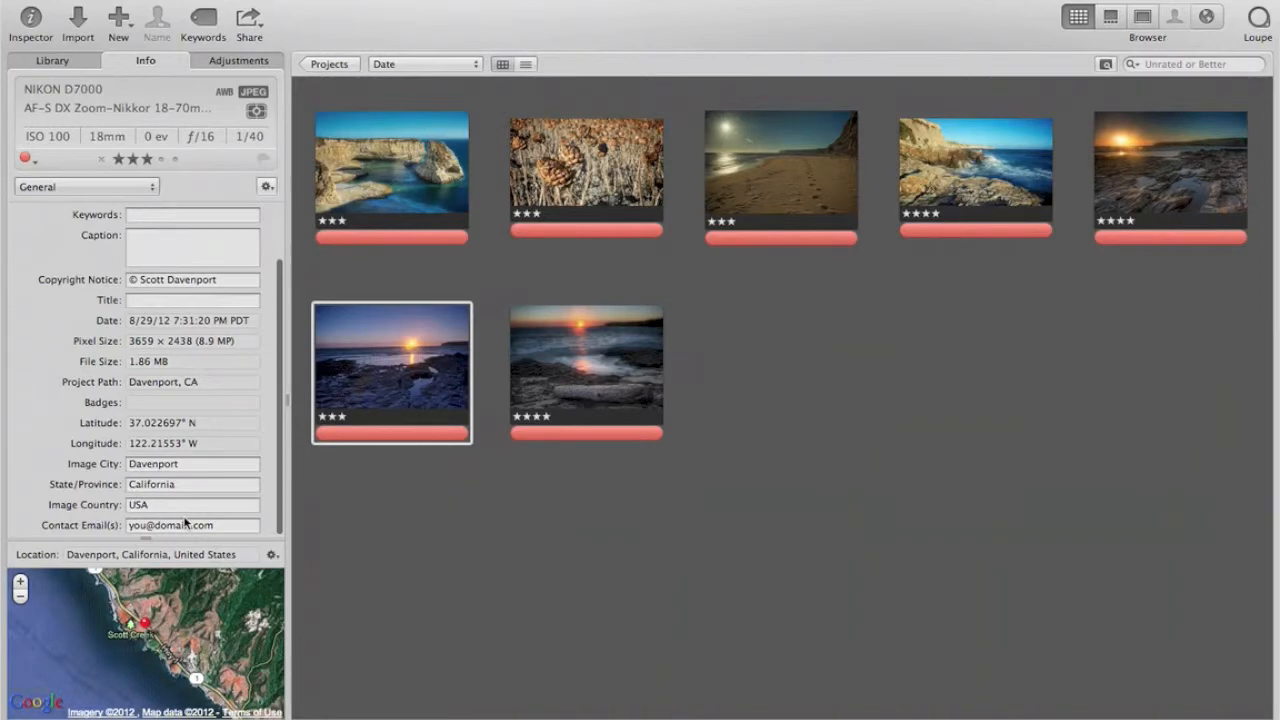
click(572, 403)
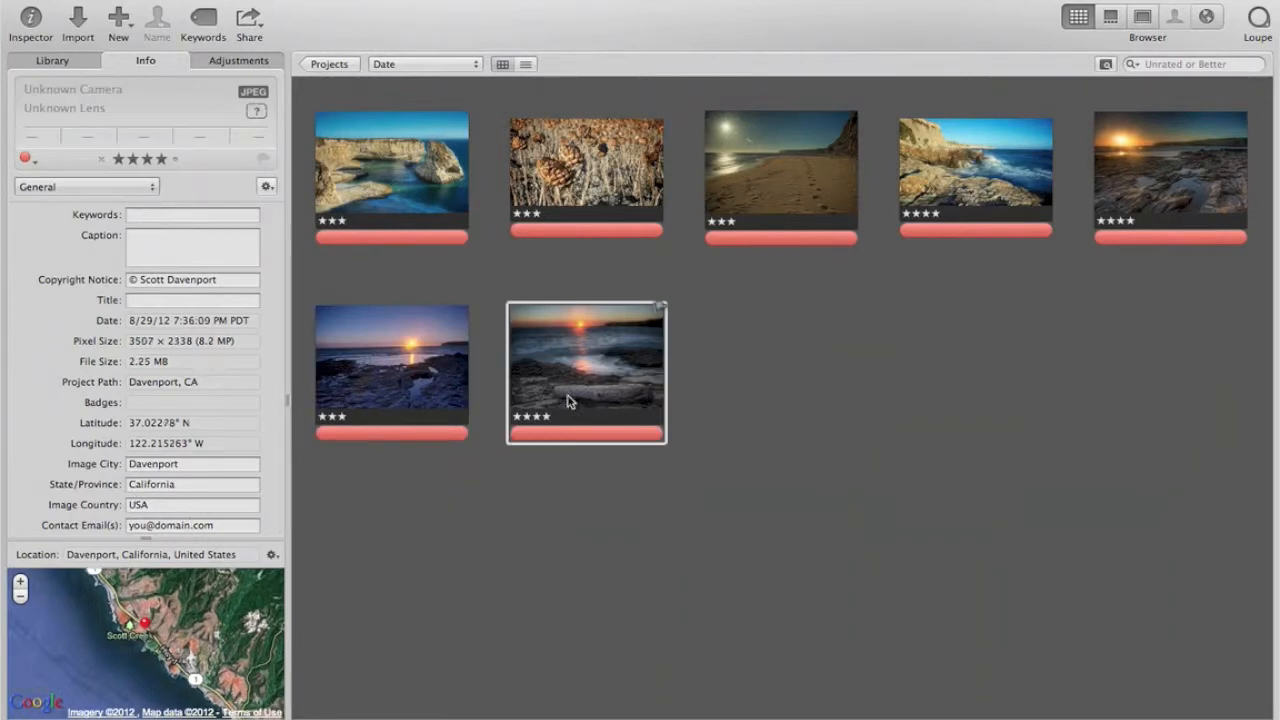
click(424, 196)
click(582, 180)
click(712, 165)
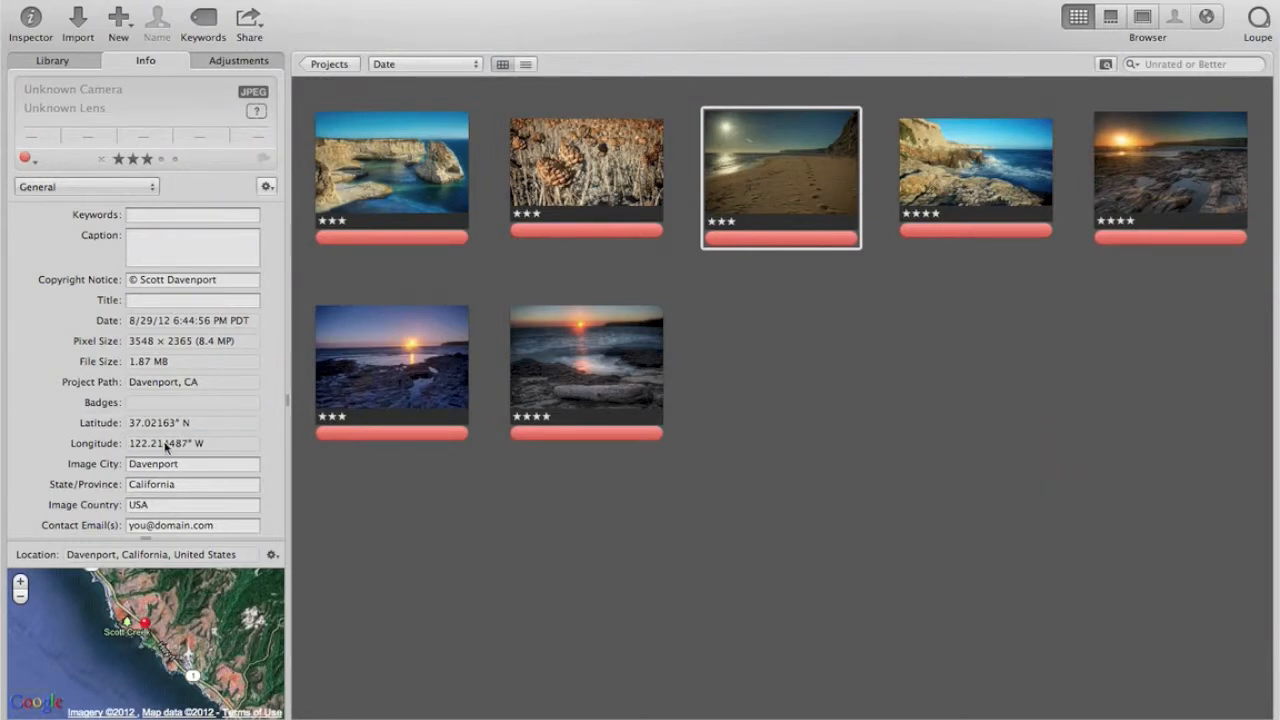
Show the project's photos on the Places map and narrow the view to the photos pinned at Santa Cruz.
mouse_move(150, 628)
click(416, 160)
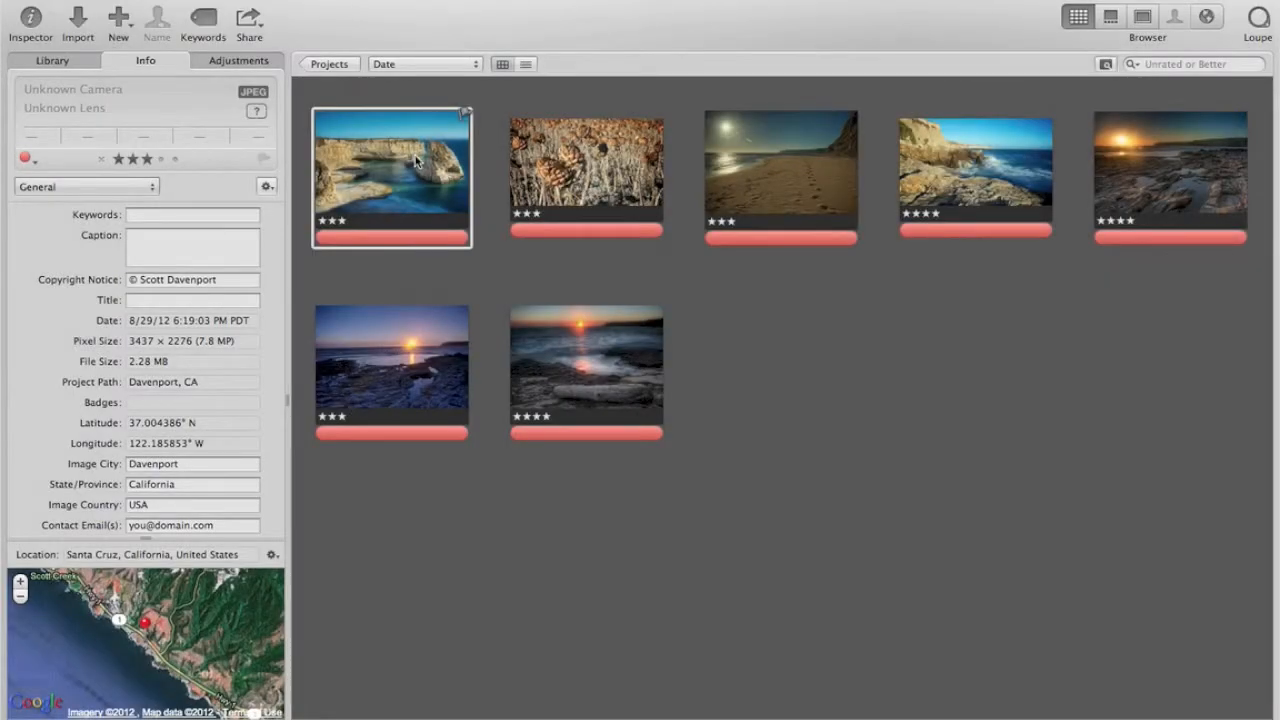
click(1204, 22)
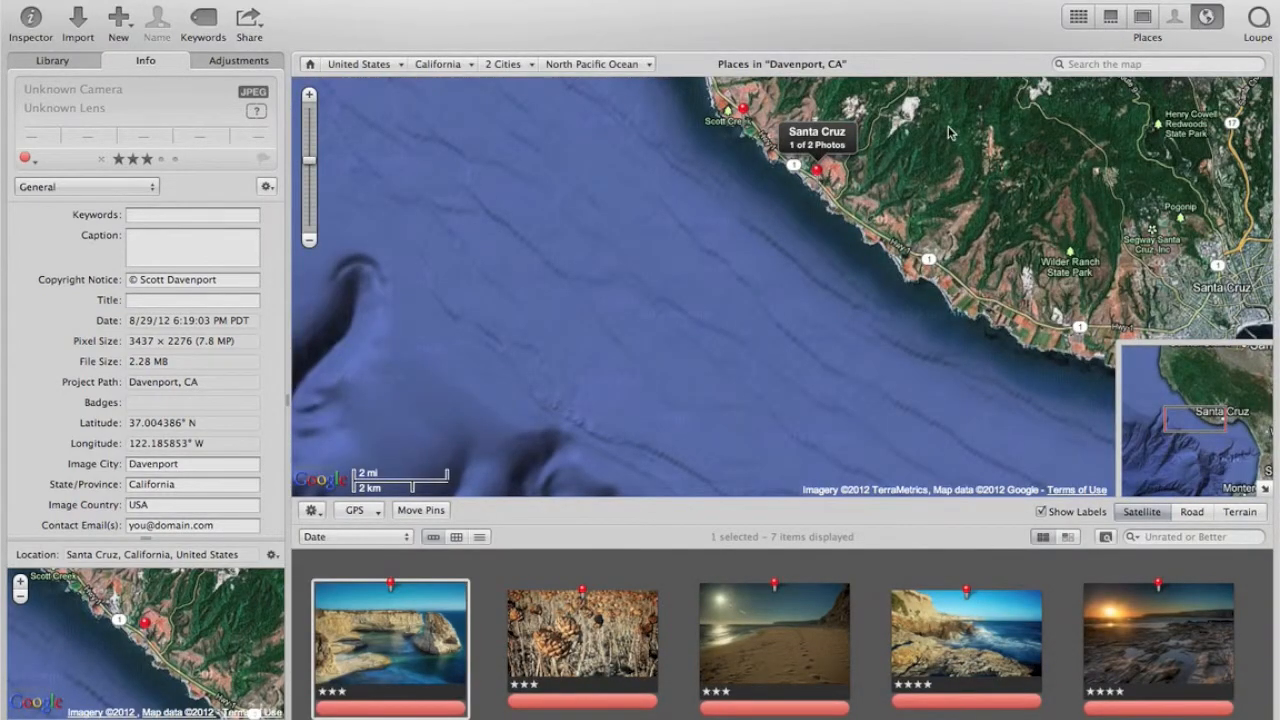
mouse_move(750, 216)
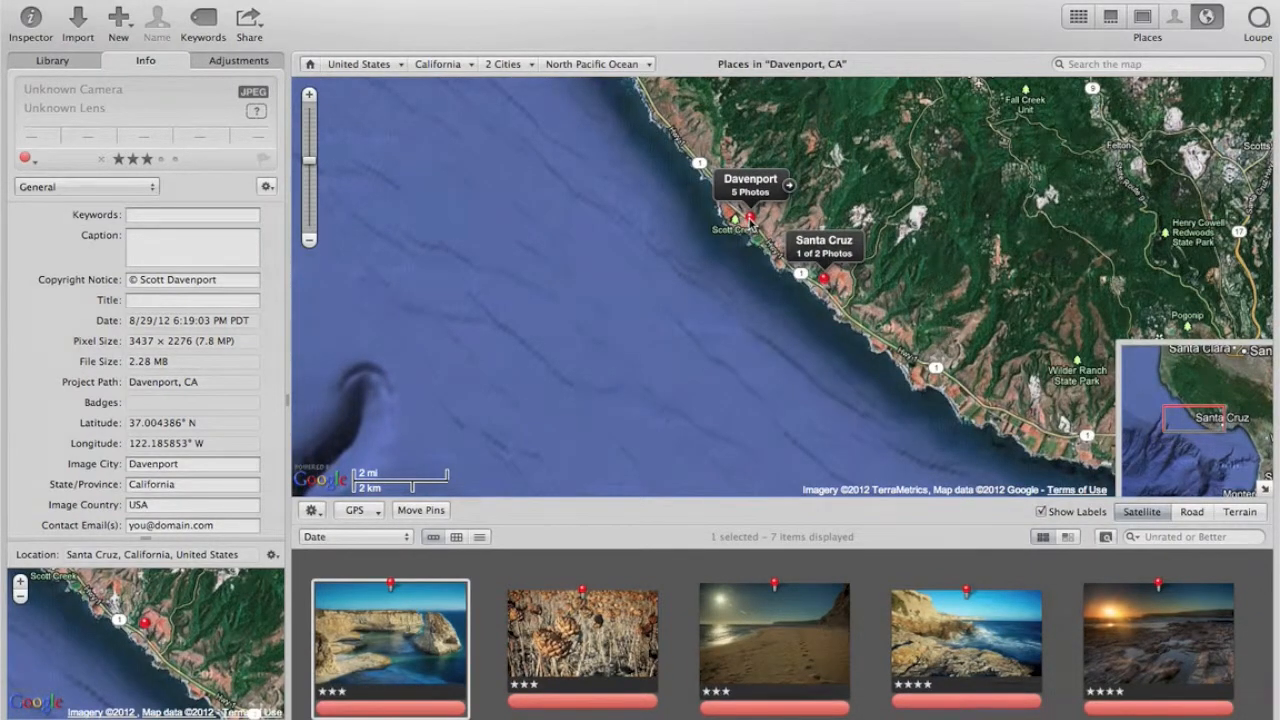
mouse_move(824, 282)
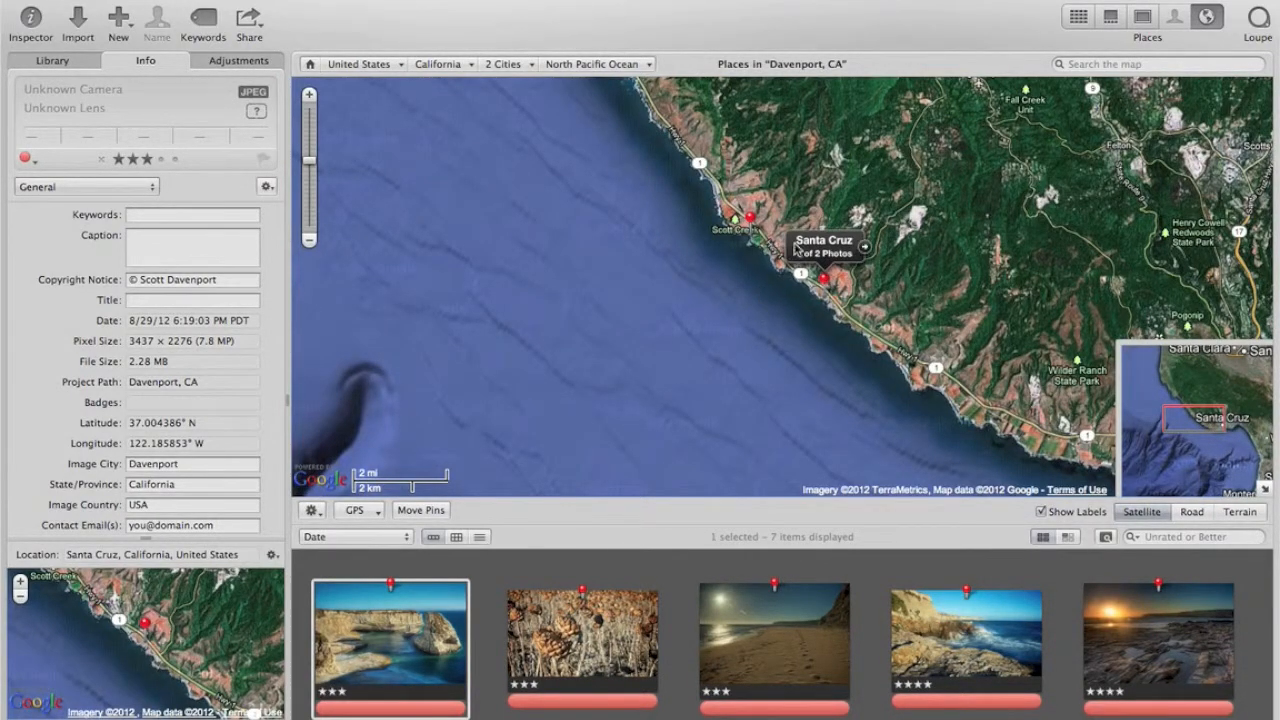
mouse_move(795, 262)
click(864, 246)
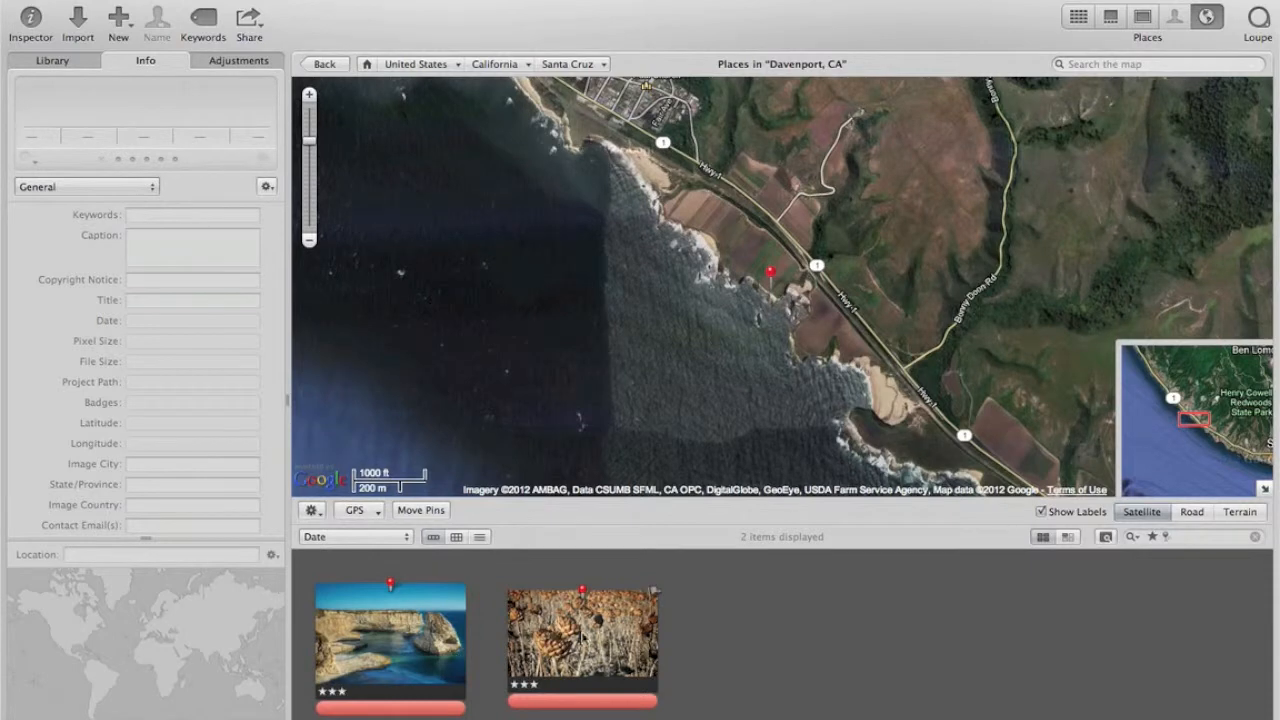
Compare the Image City field of the two Santa Cruz photos with their map location.
click(450, 640)
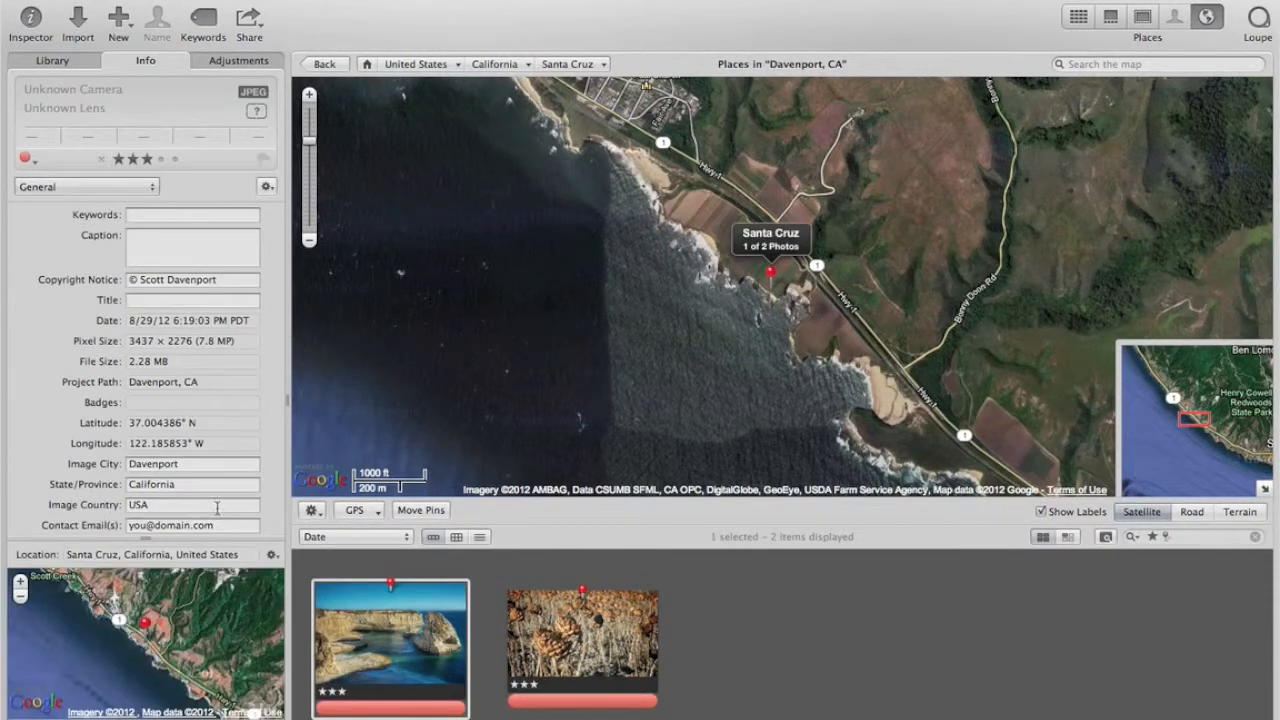
double_click(177, 464)
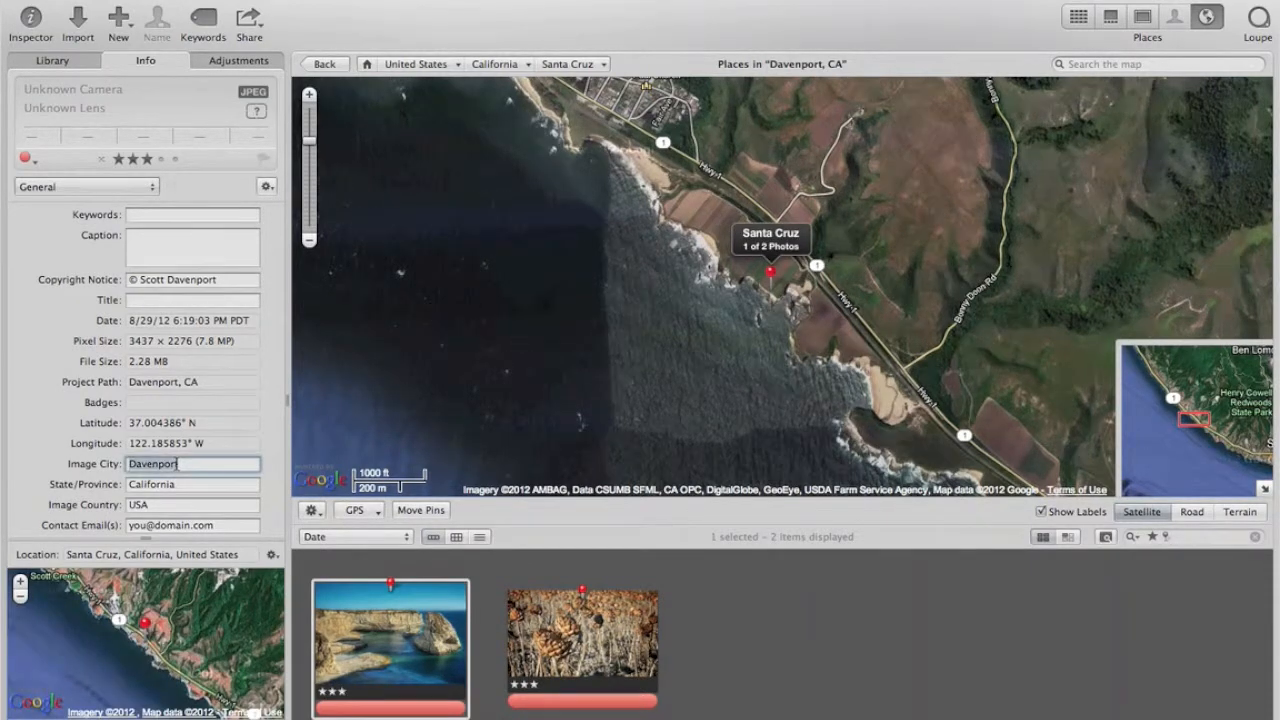
click(187, 464)
click(537, 645)
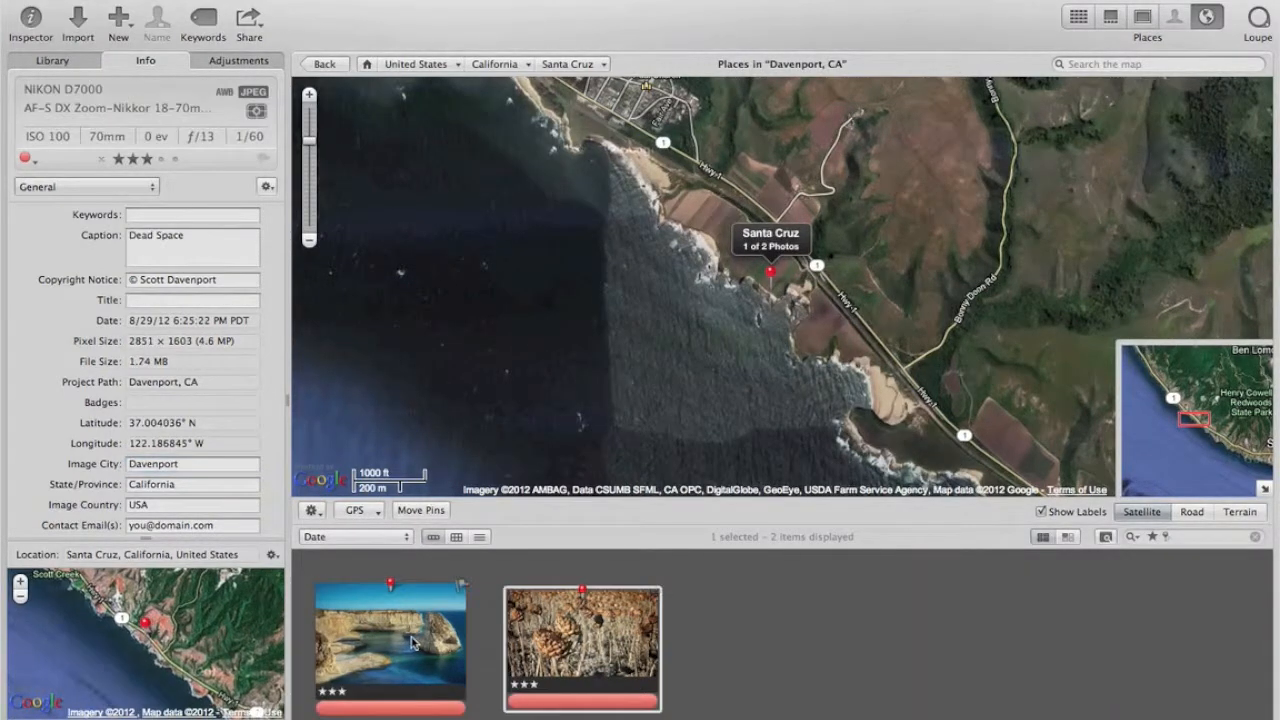
click(415, 645)
click(184, 464)
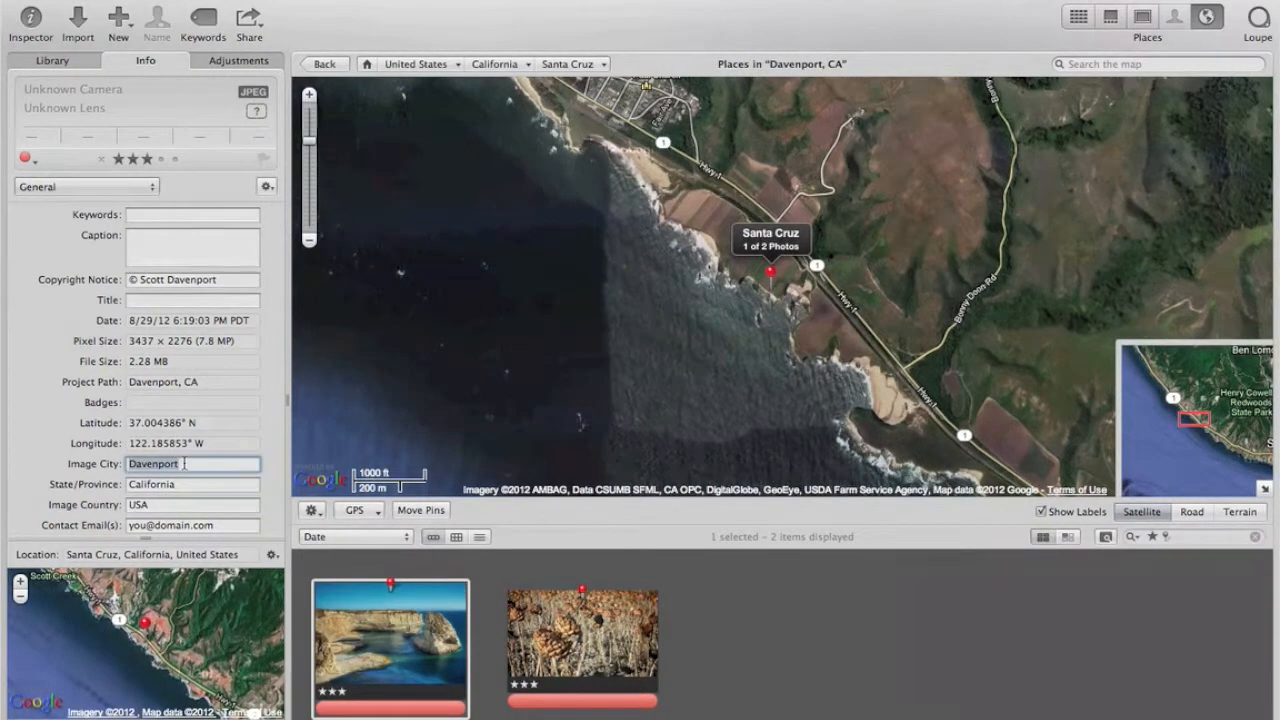
Select both Santa Cruz photos and examine the image city, state and country stored in the "IPTC Image: Santa Cruz, CA, USA" preset.
click(363, 625)
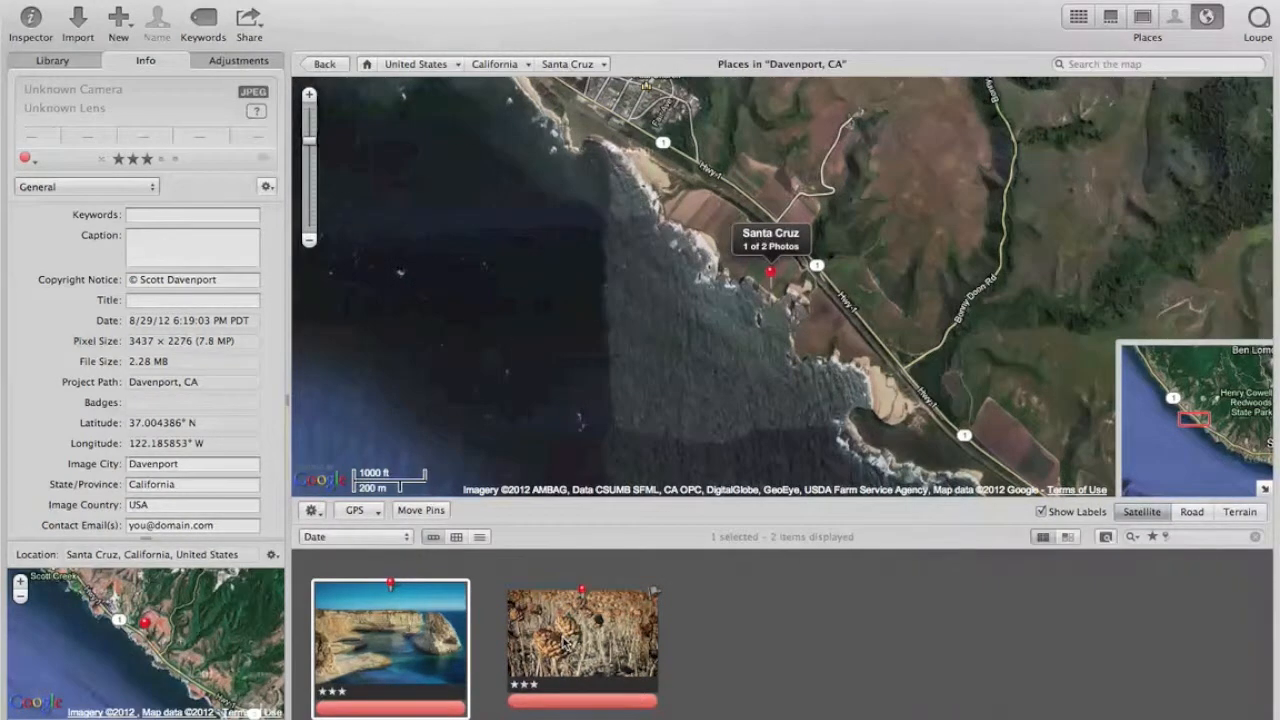
shift+click(567, 645)
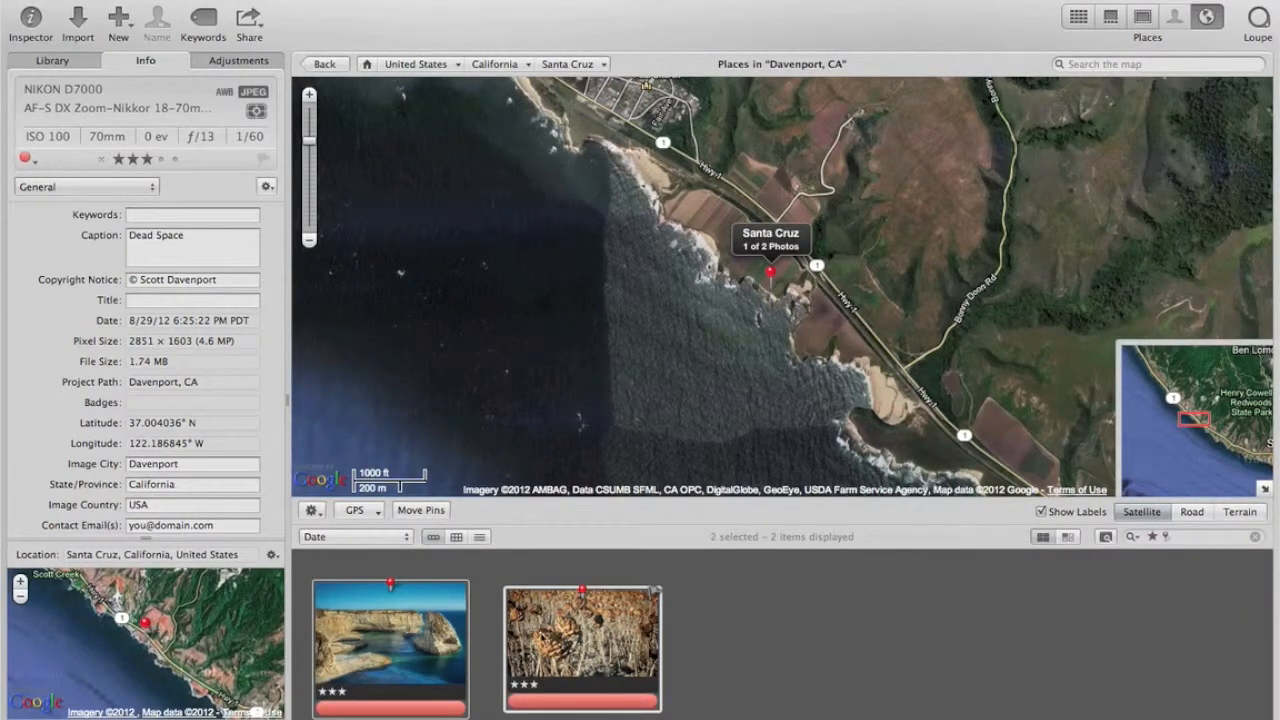
click(266, 187)
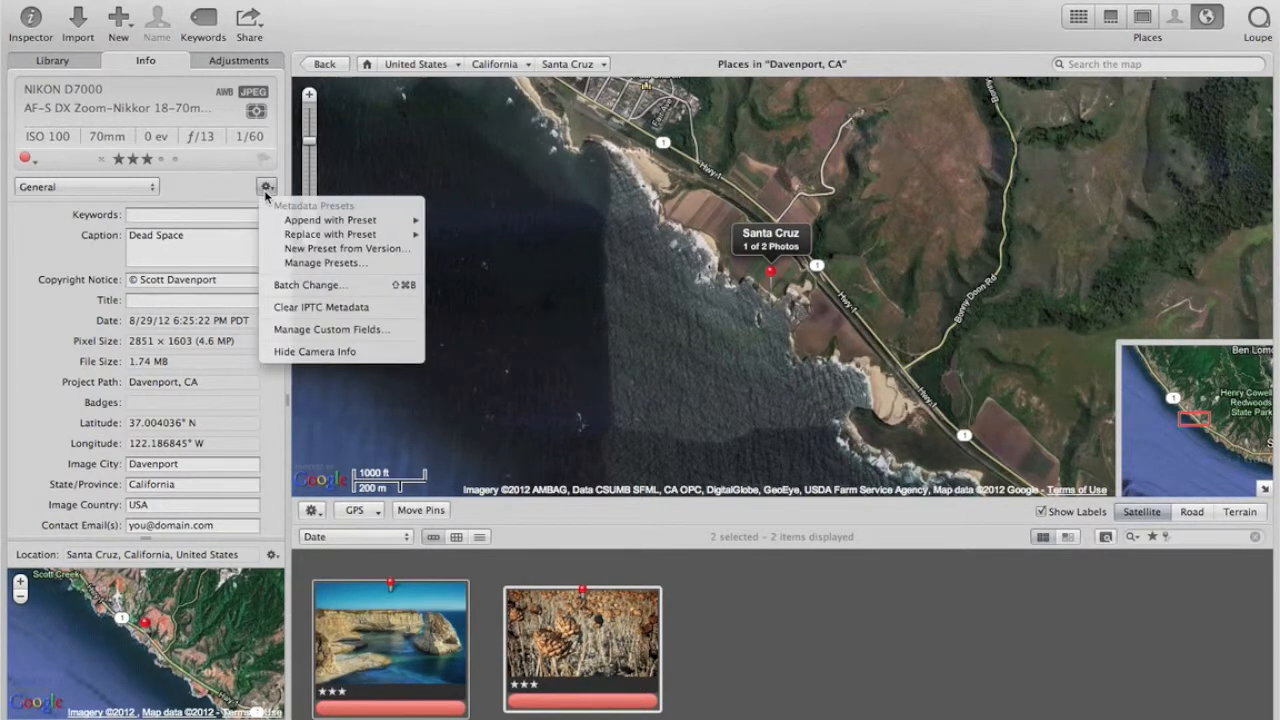
click(297, 266)
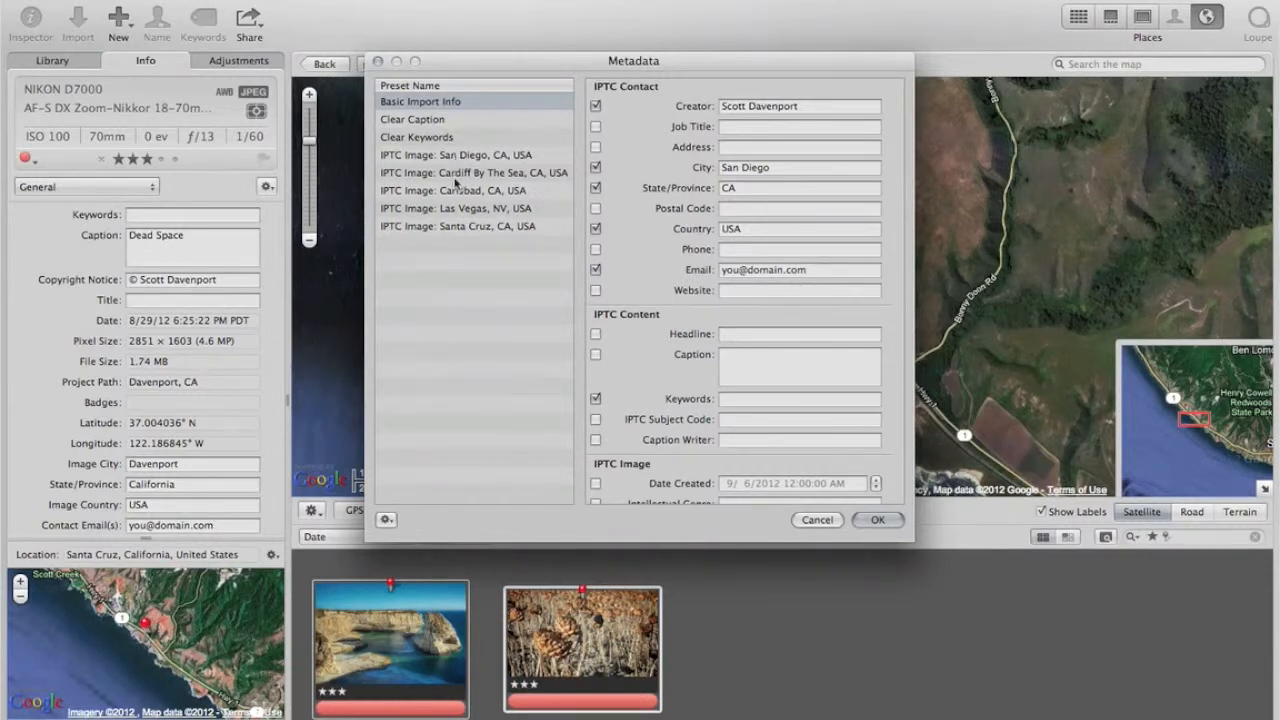
click(452, 227)
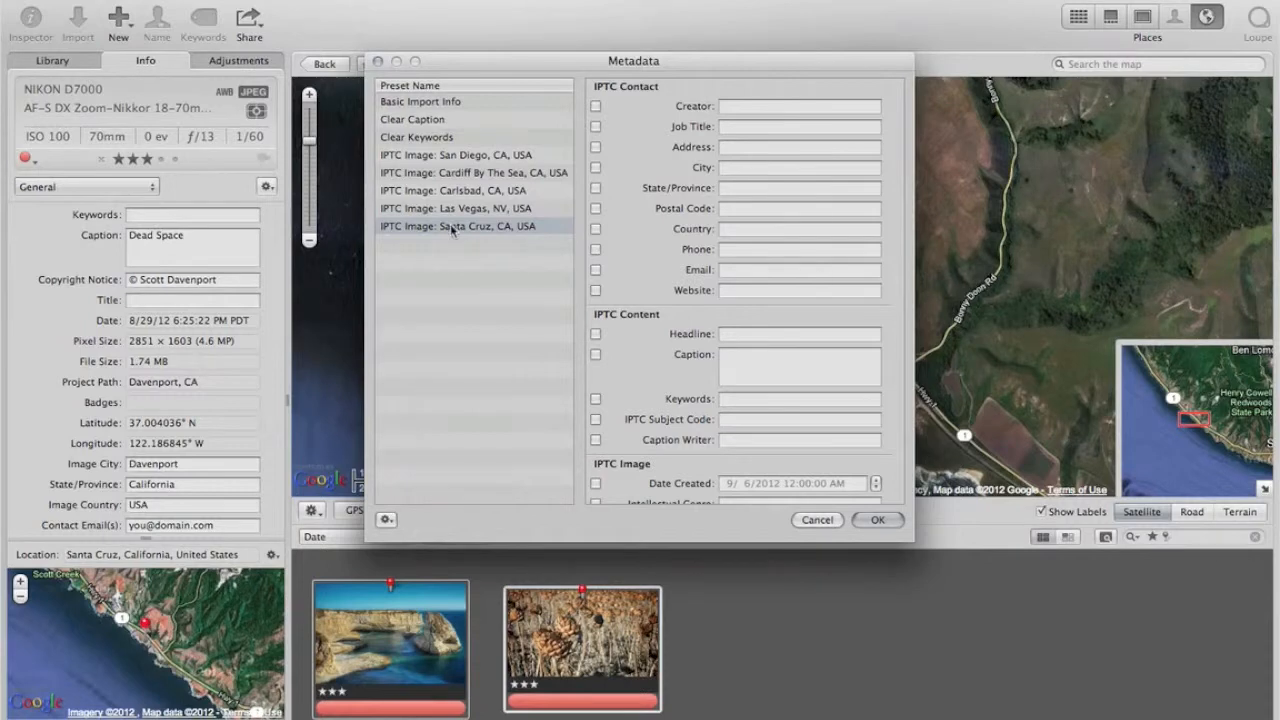
scroll(645, 297, down, 5)
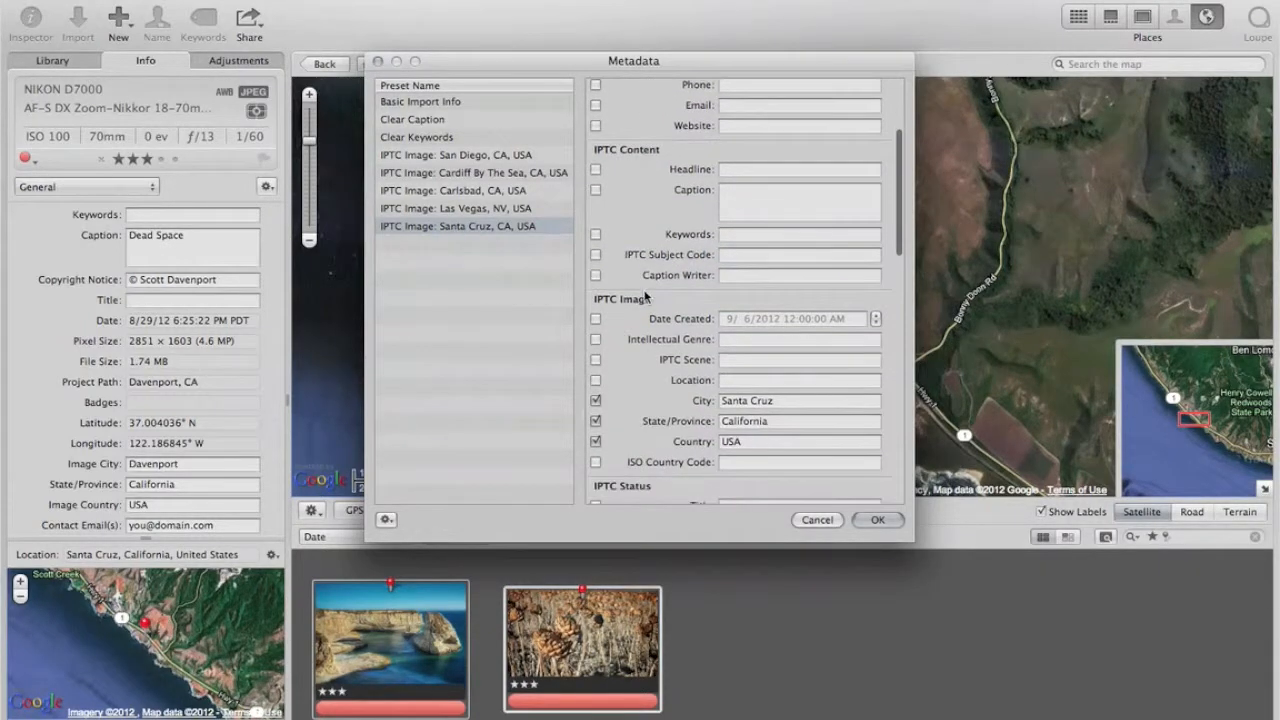
scroll(646, 296, down, 2)
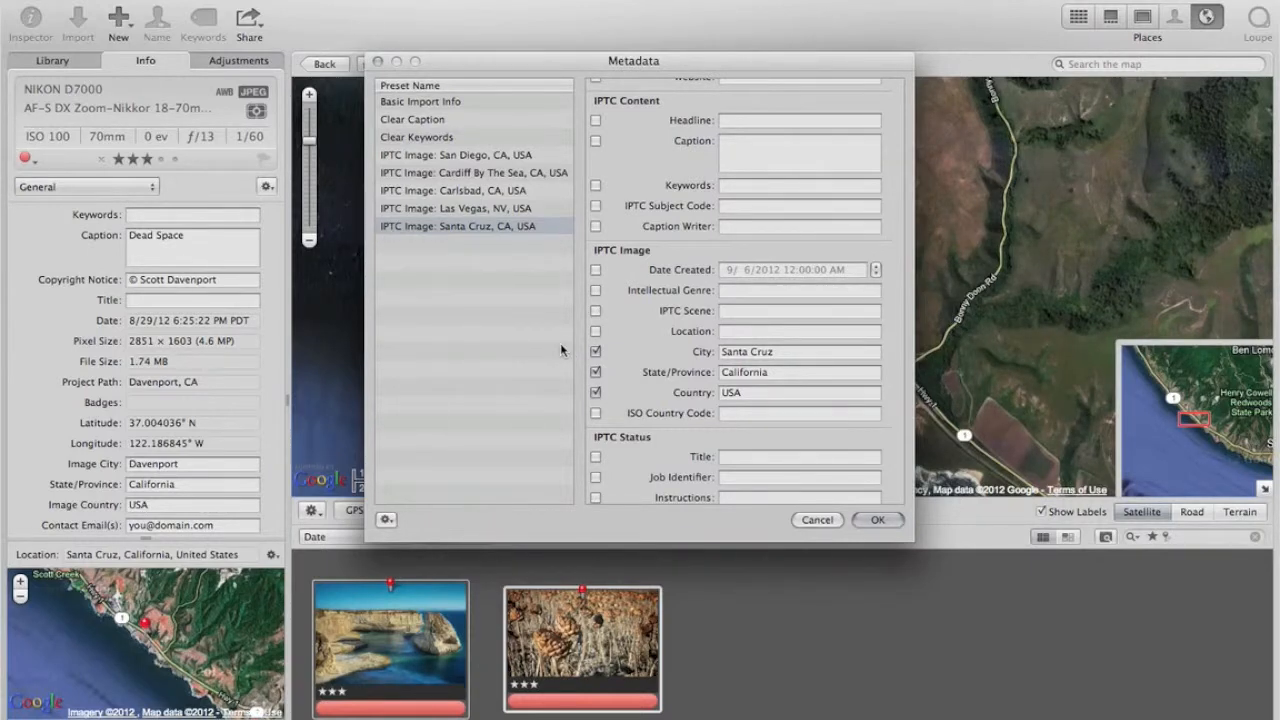
click(387, 520)
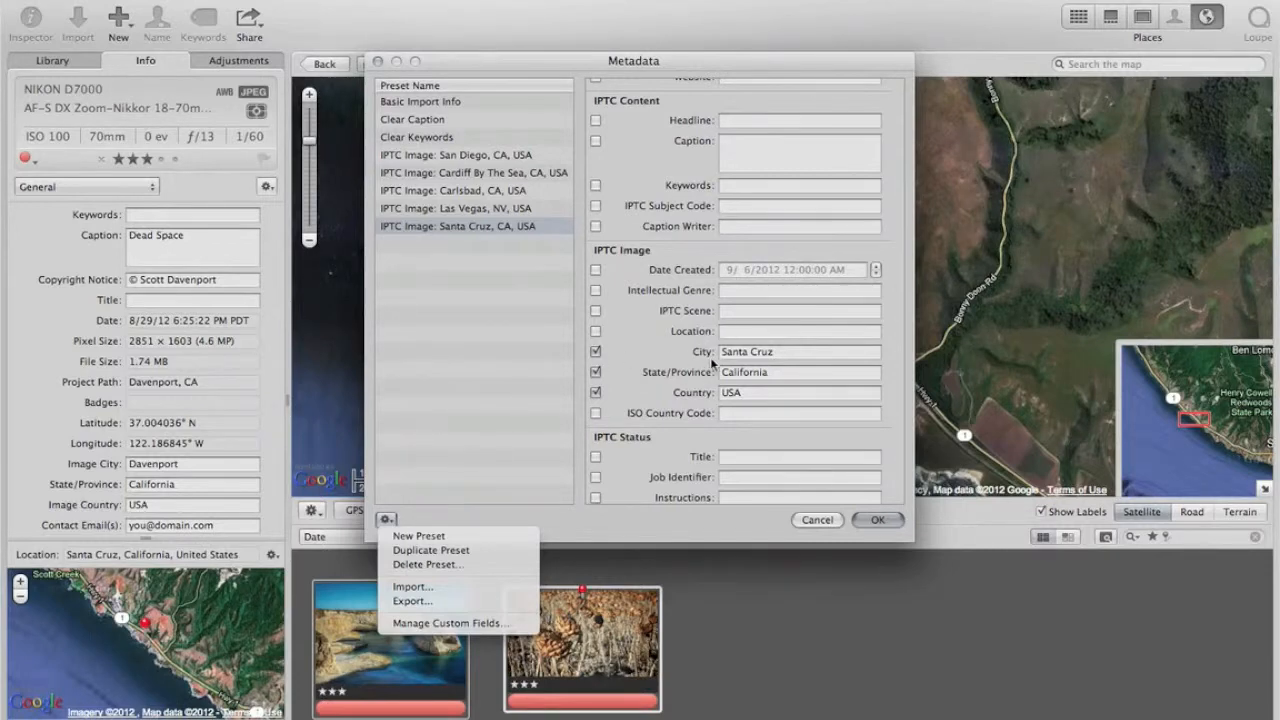
click(460, 452)
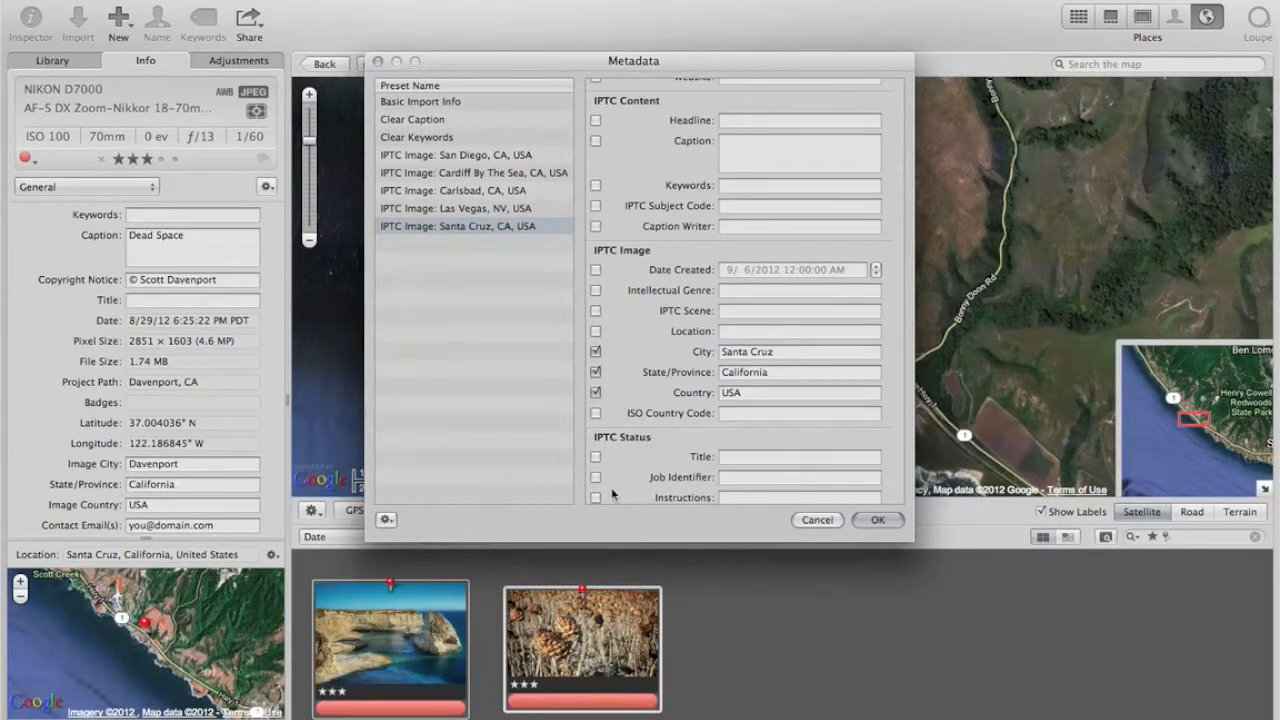
click(807, 521)
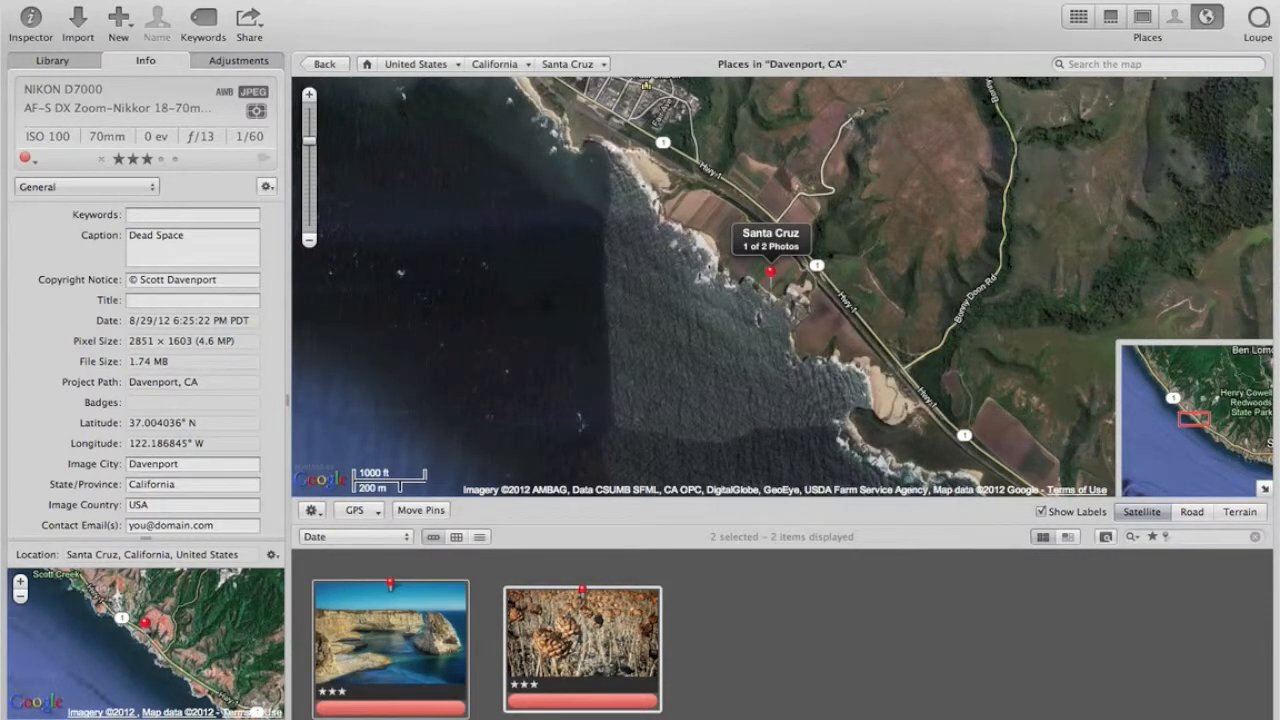
Replace both selected photos' image location with the "IPTC Image: Santa Cruz, CA, USA" preset and check the first photo's metadata.
click(266, 186)
mouse_move(279, 226)
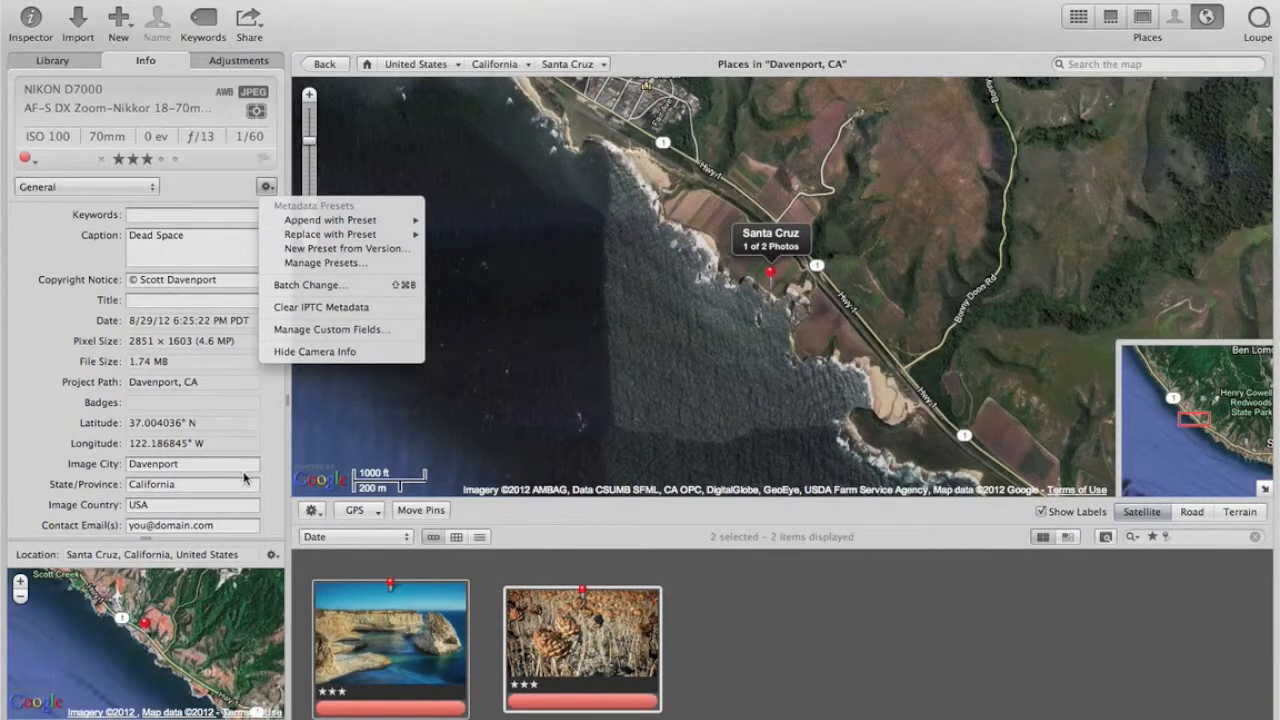
mouse_move(366, 222)
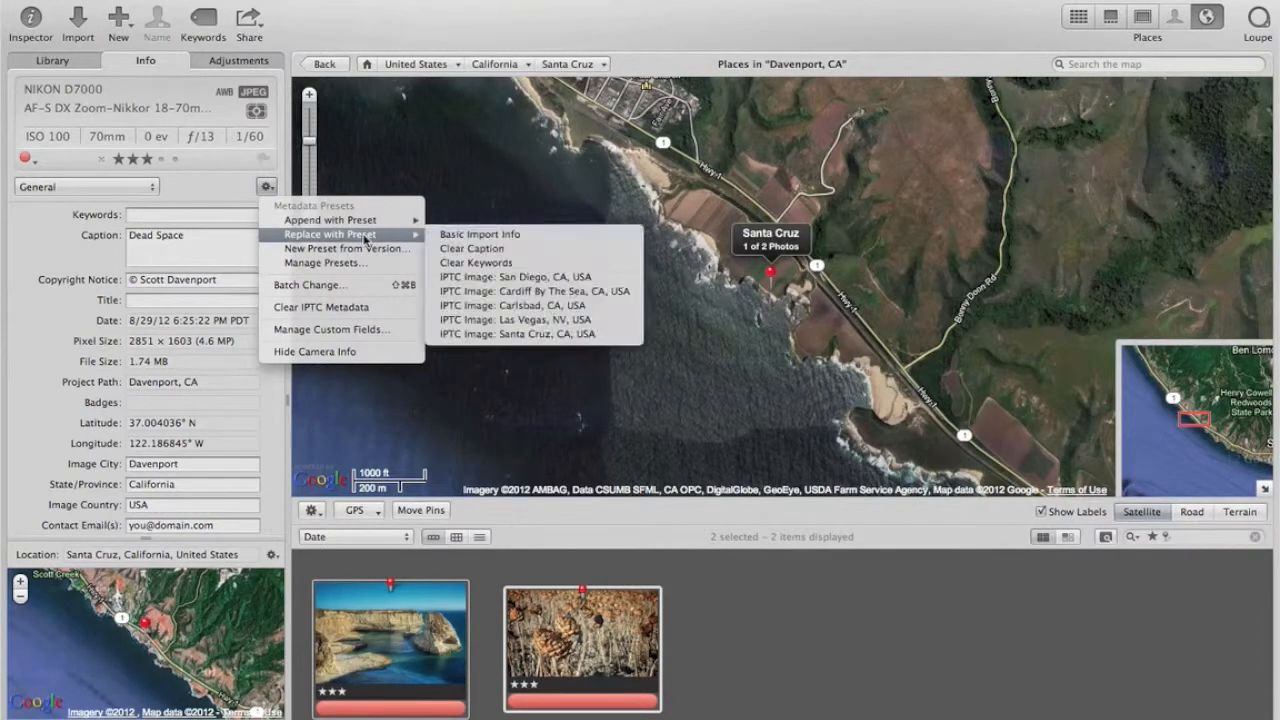
click(476, 333)
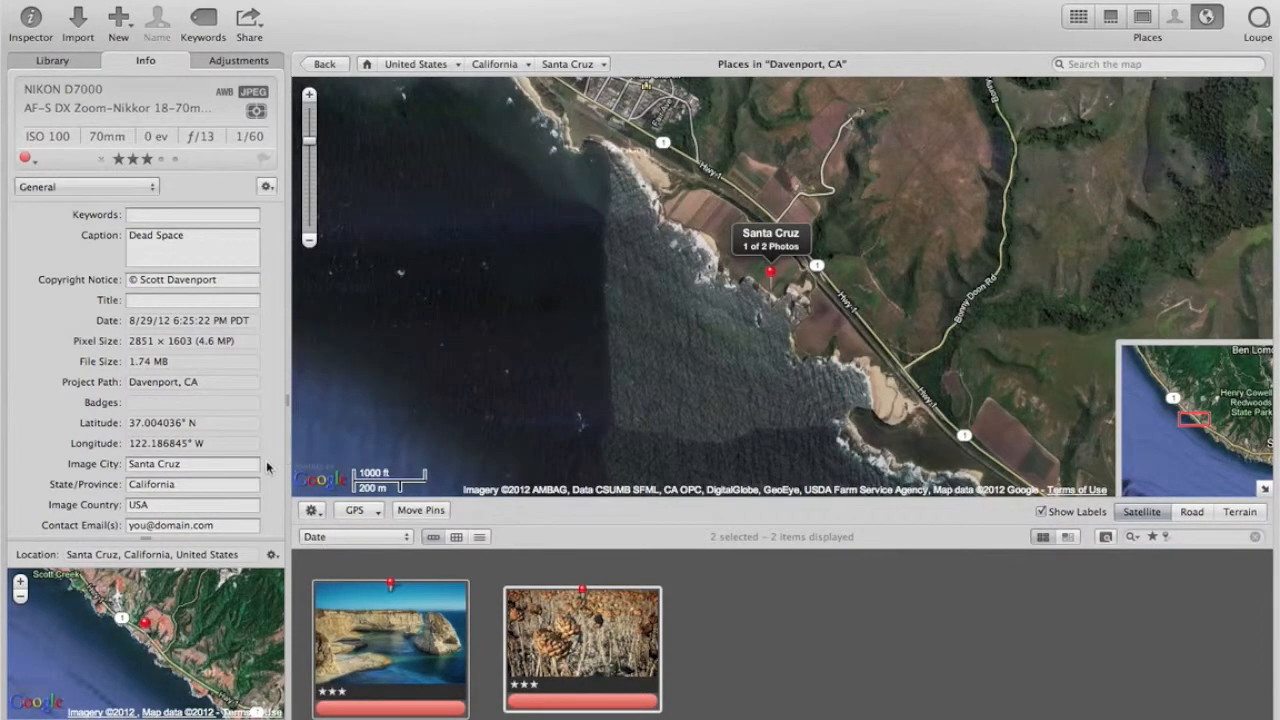
click(440, 618)
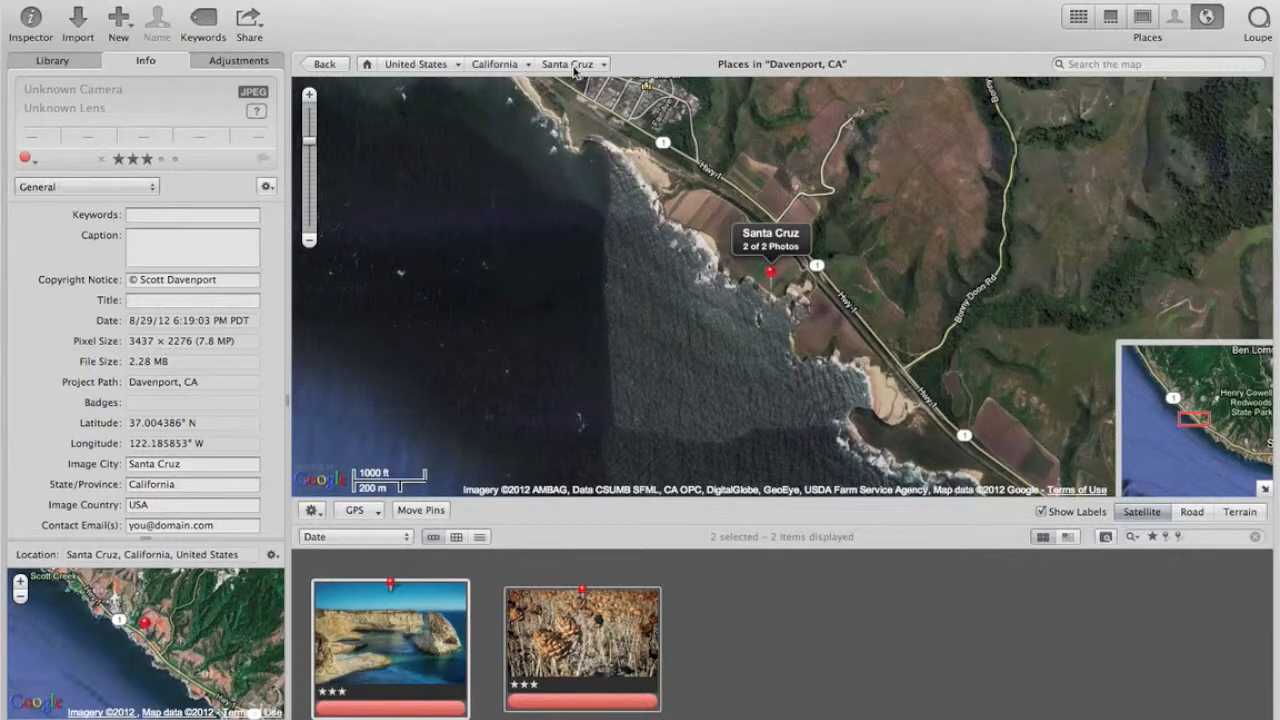
Deselect the photos, return to the browser grid and clear the filter to show all photos in the project.
click(885, 627)
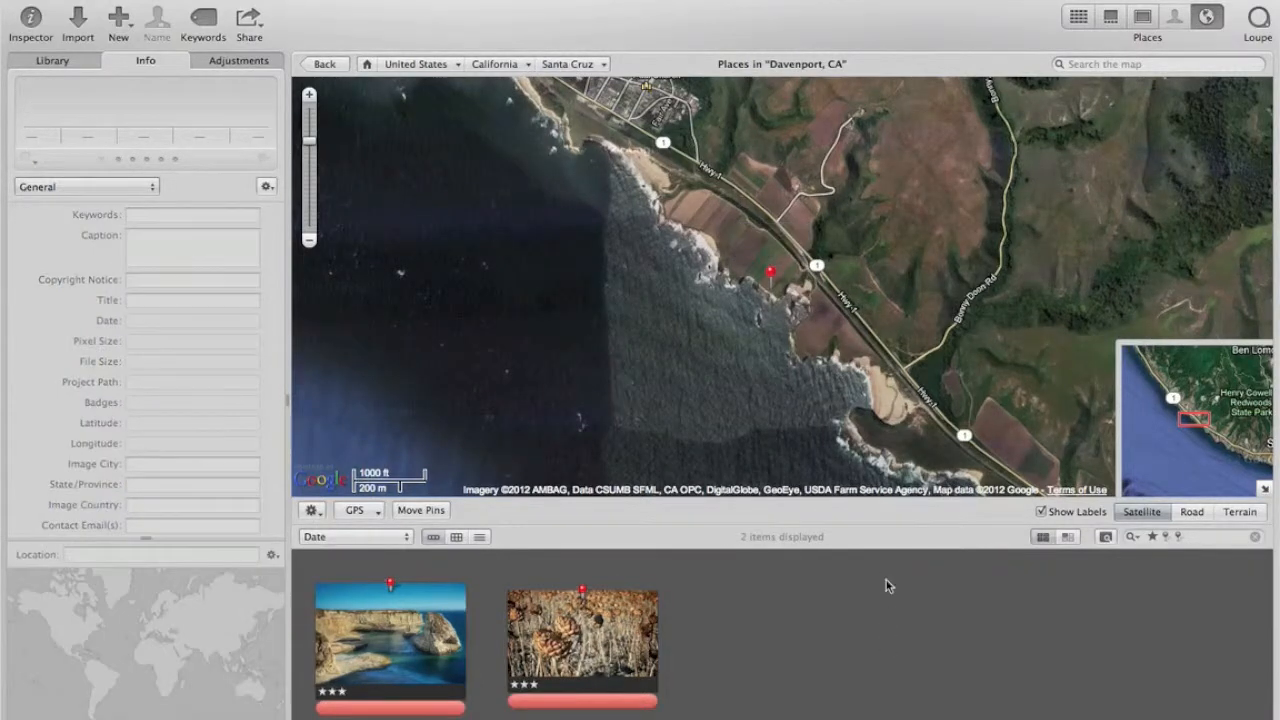
click(1076, 19)
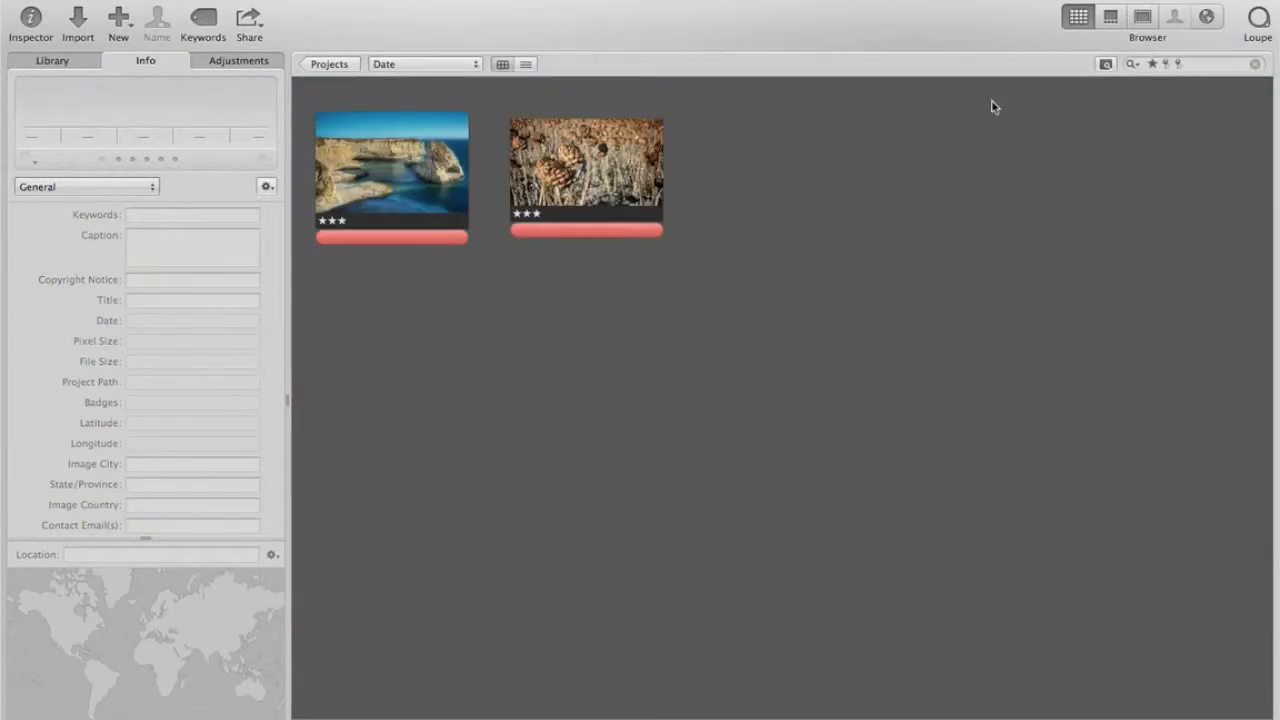
click(1255, 64)
Go through all the project's photos and compare each one's image city, state and country with its map location.
click(385, 193)
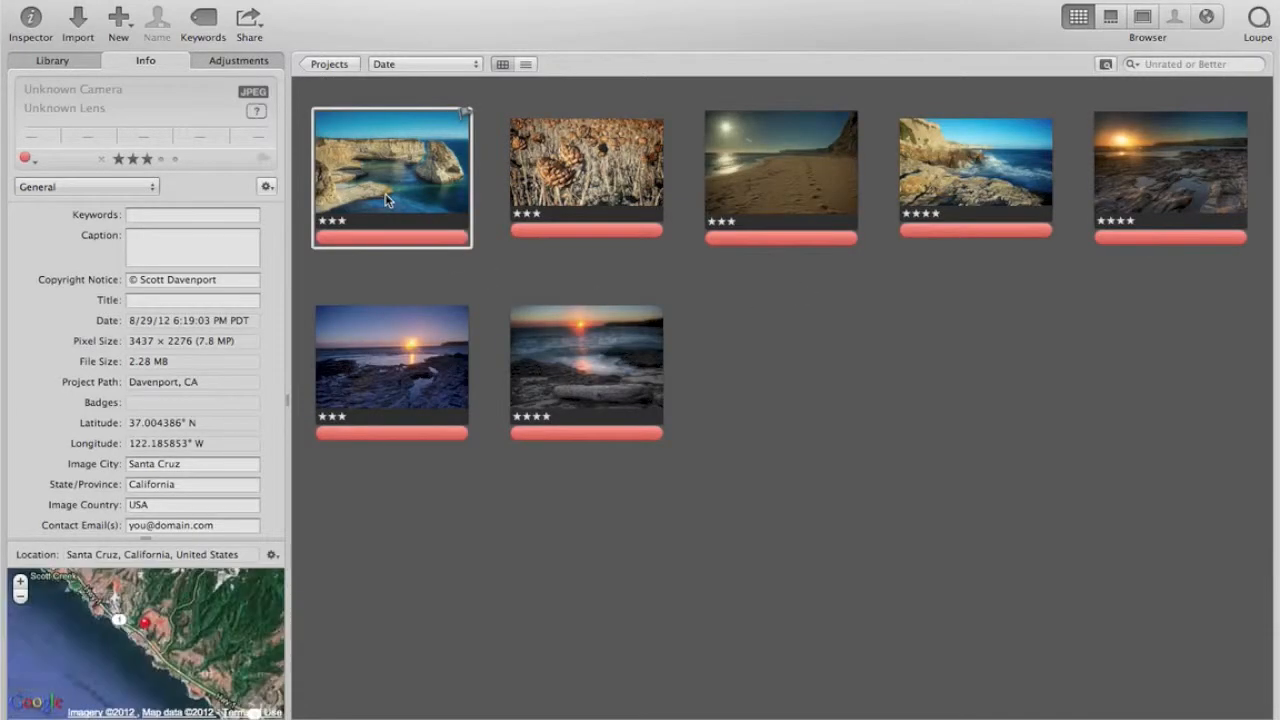
click(556, 168)
key(Right)
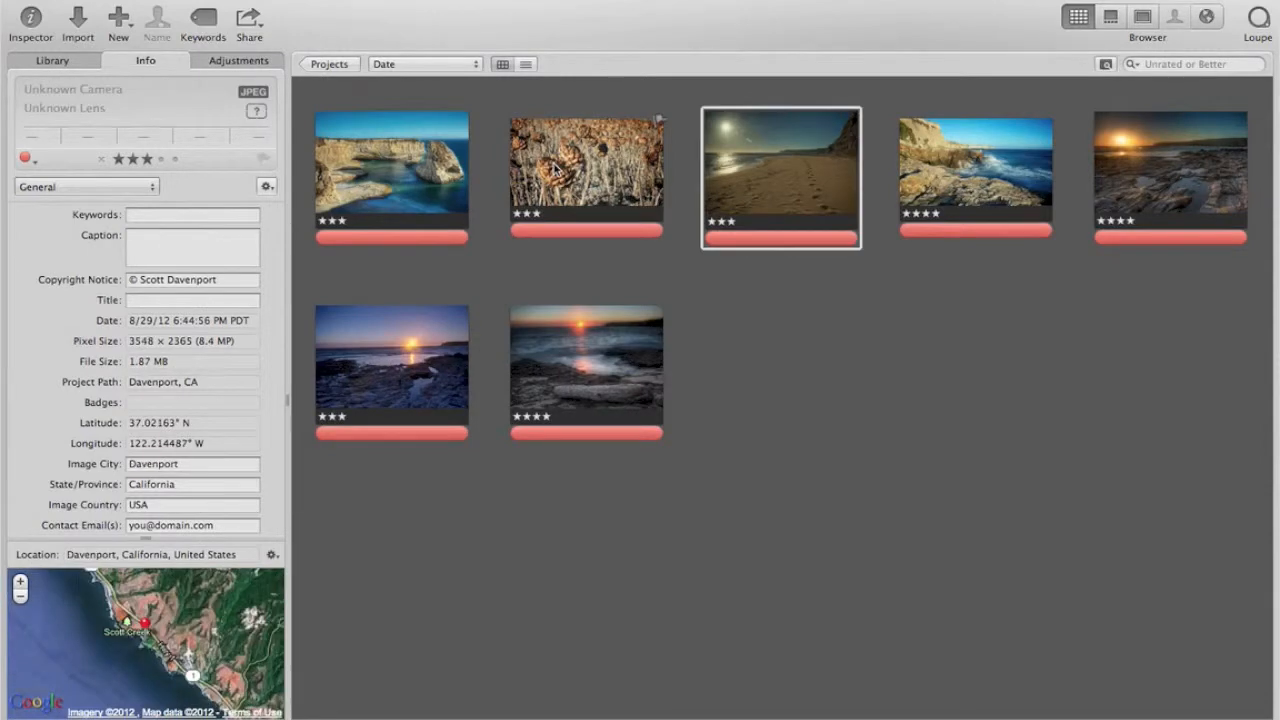
key(Right)
key(Right)
key(Right)
key(Right)
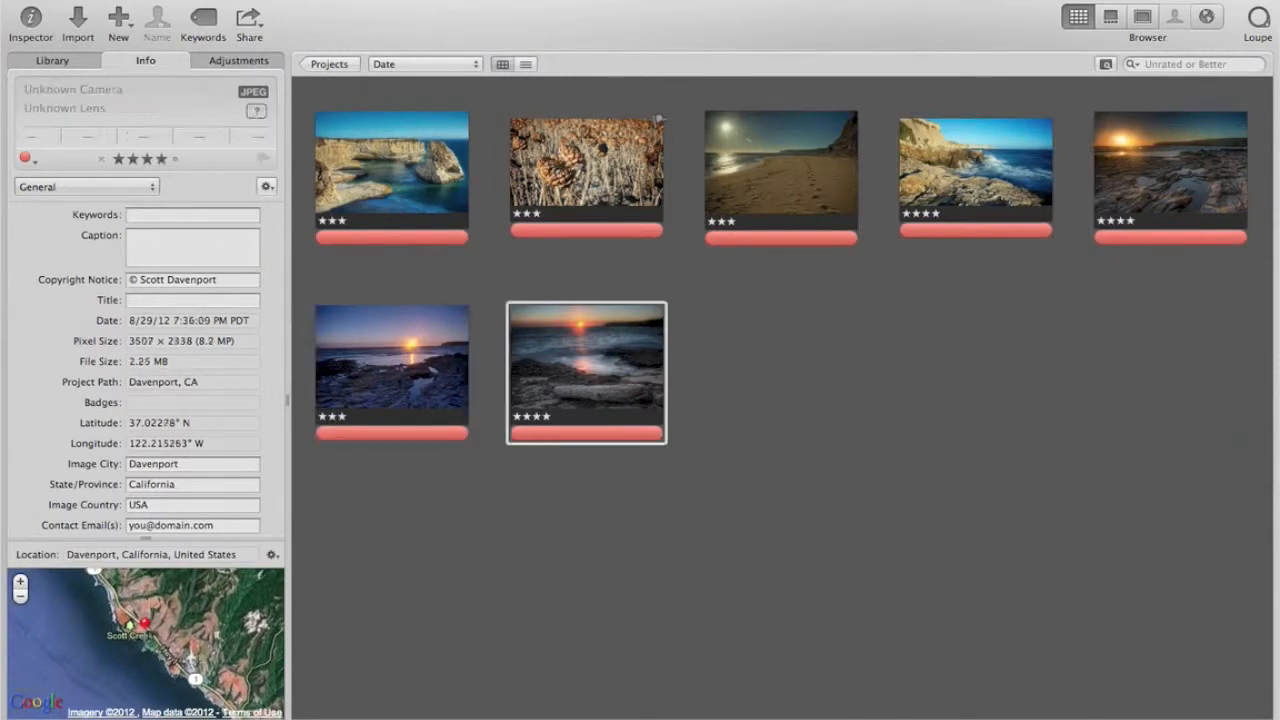
key(Left)
key(Left)
key(Left)
key(Left)
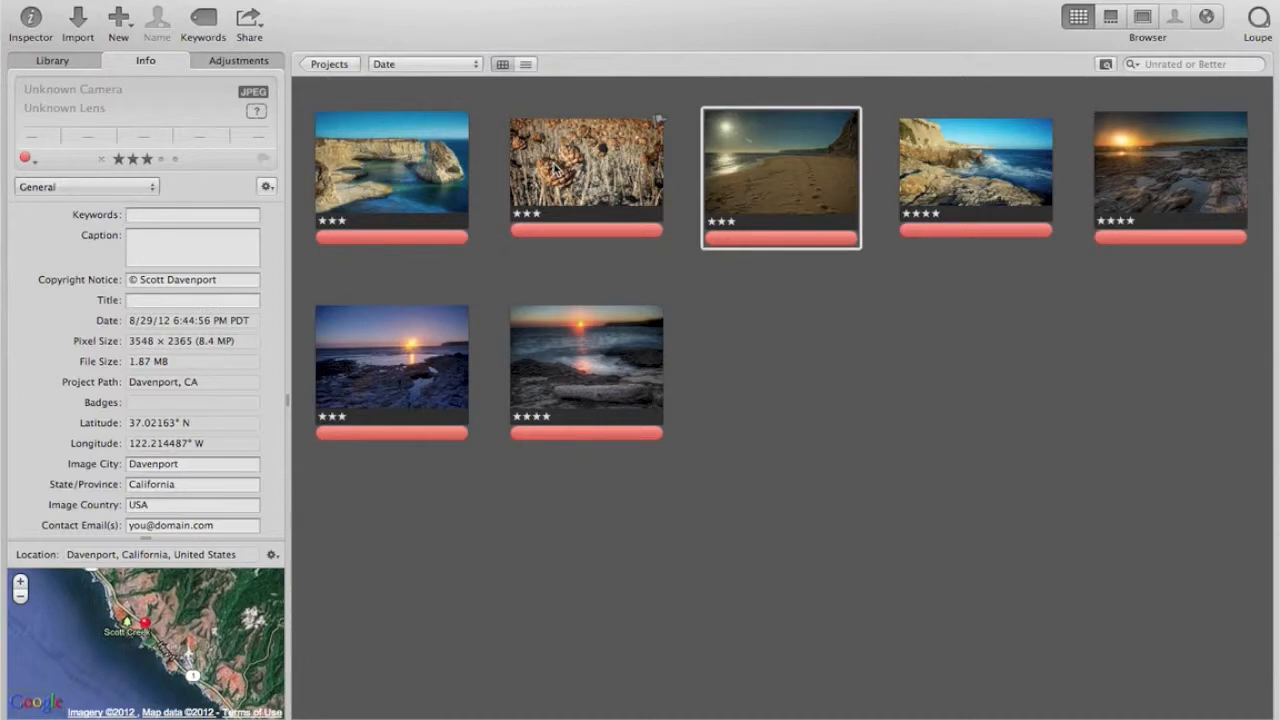
key(Left)
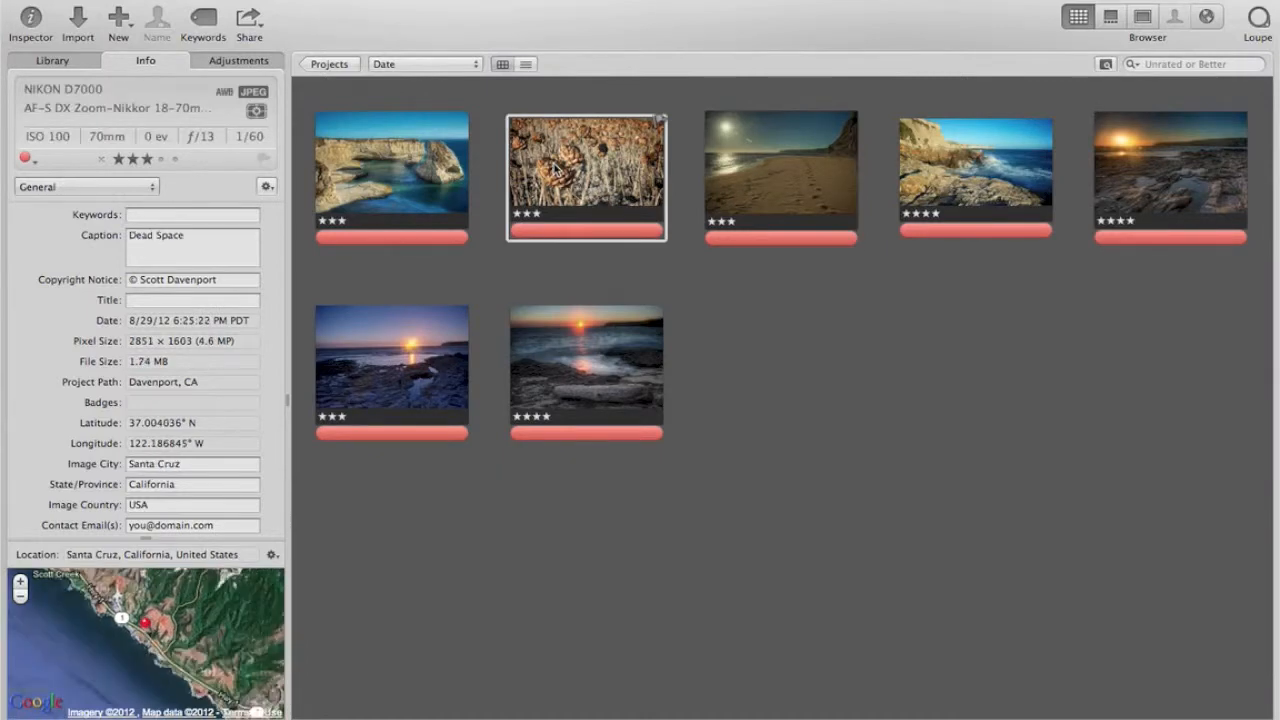
key(Left)
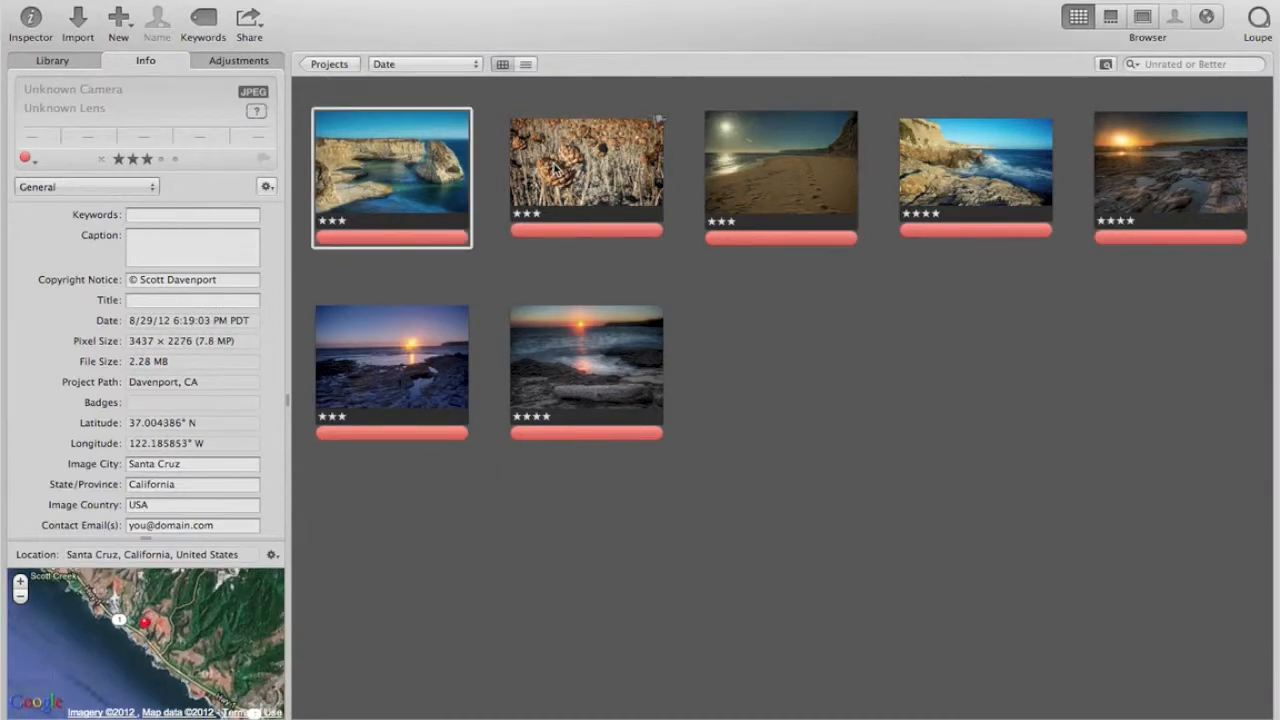
click(268, 187)
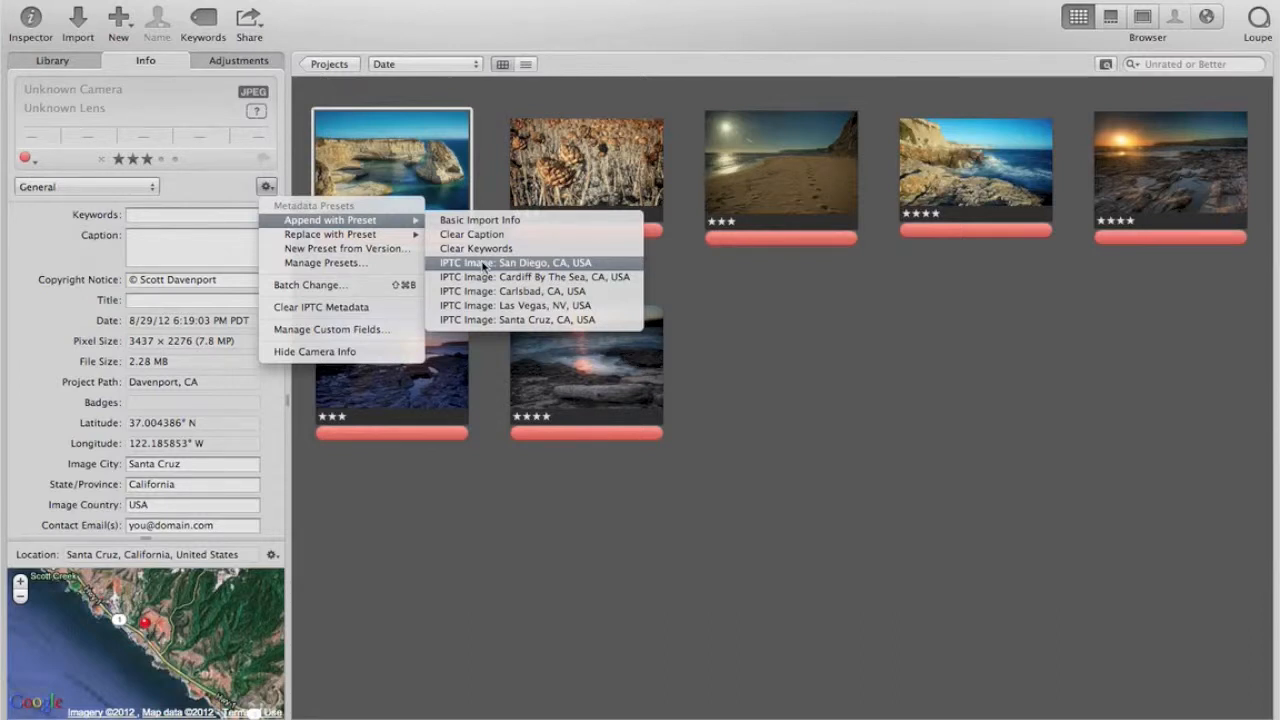
key(Escape)
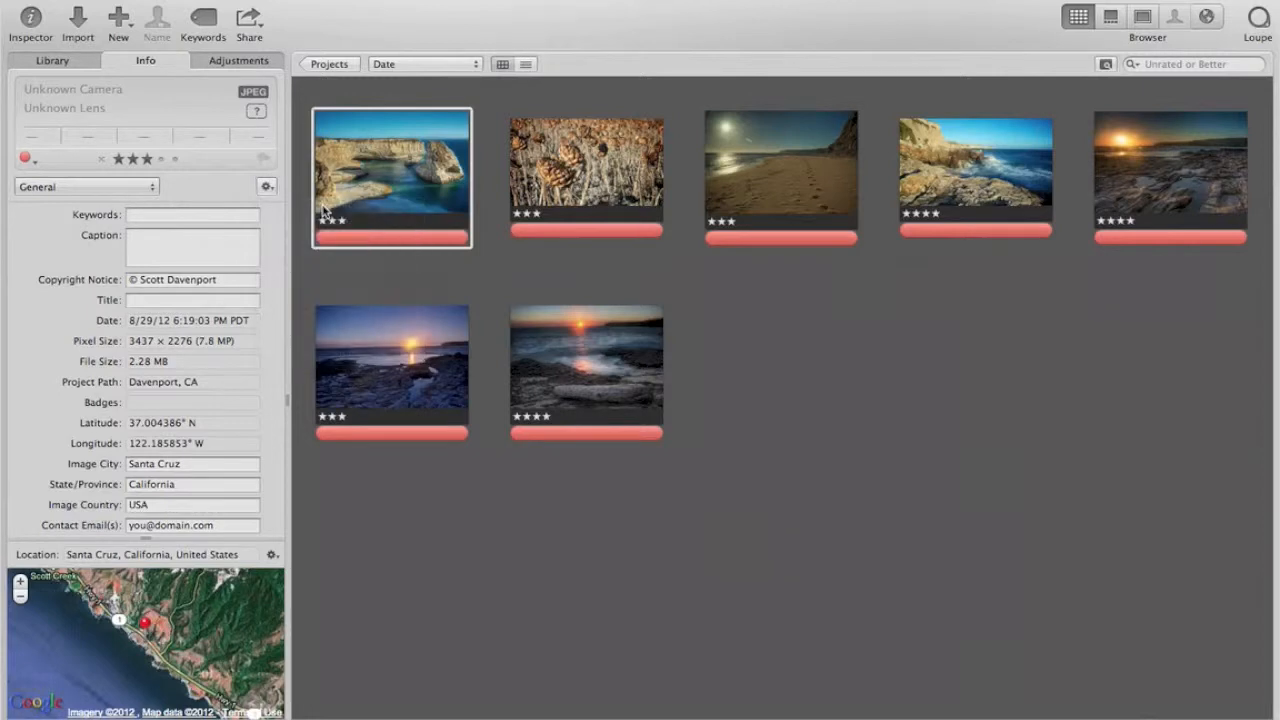